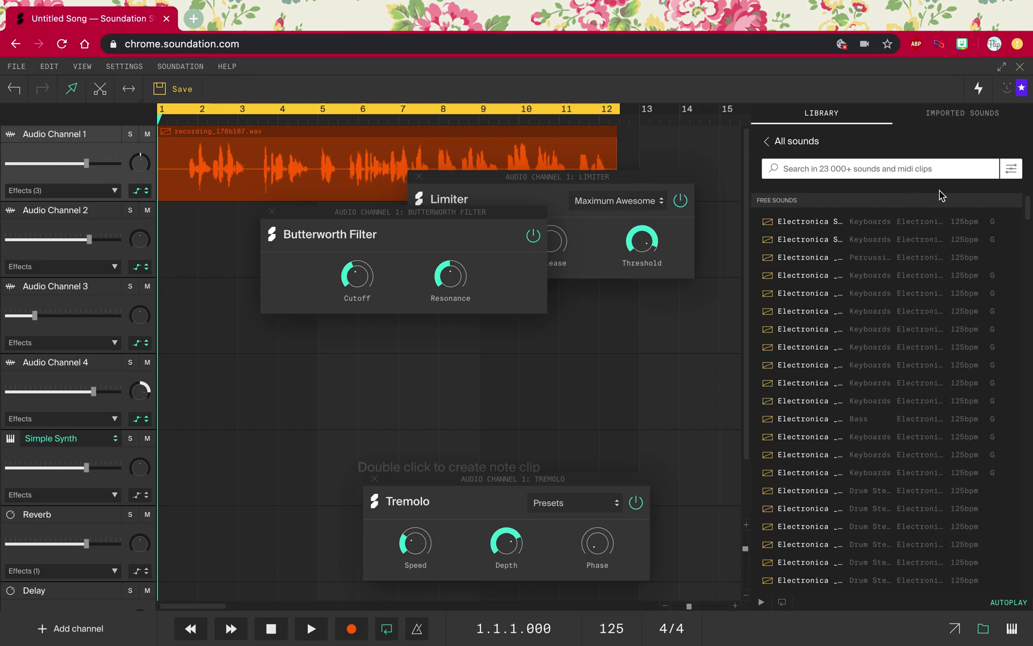
Move the Limiter panel below the Butterworth Filter panel and start playback.
drag(605, 187, 467, 338)
drag(378, 224, 370, 240)
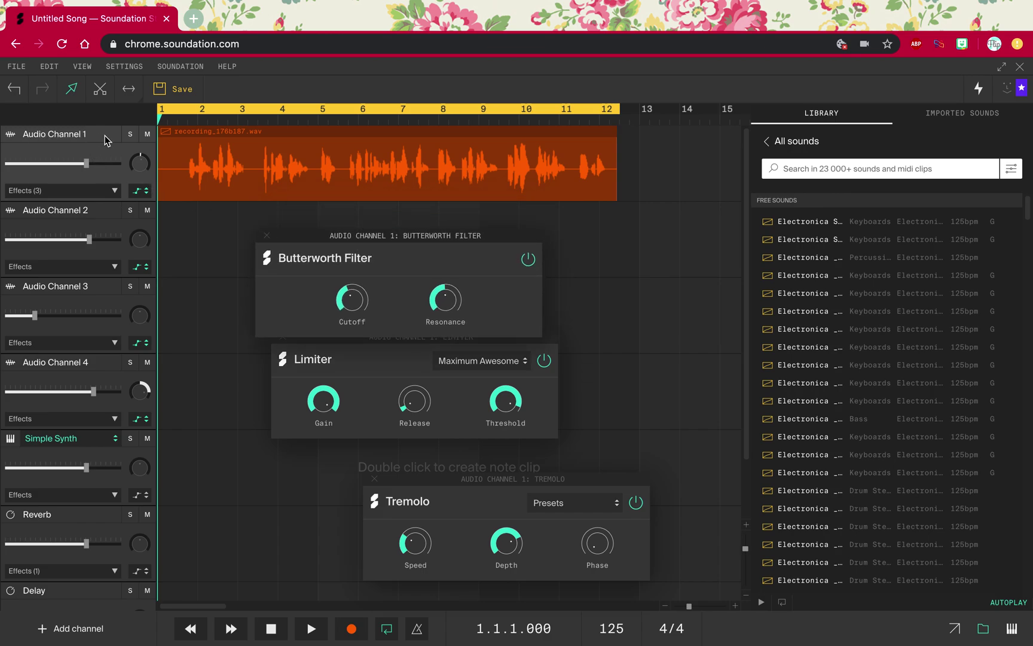
key(space)
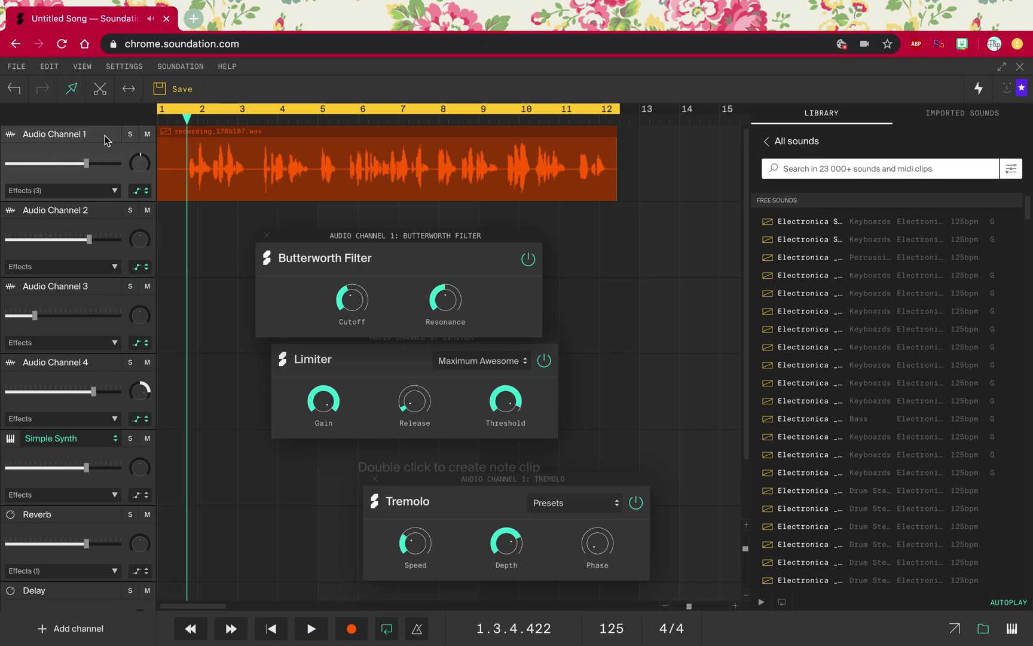
Switch off the Butterworth Filter, Limiter and Tremolo effects and play the unprocessed recording.
click(528, 261)
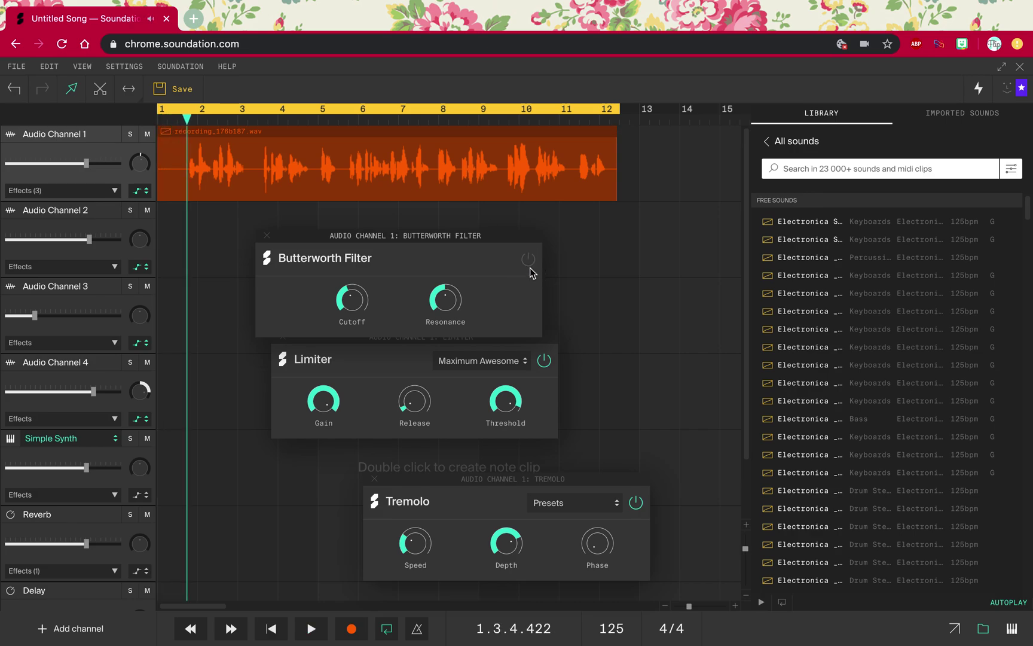
click(544, 360)
click(636, 502)
key(space)
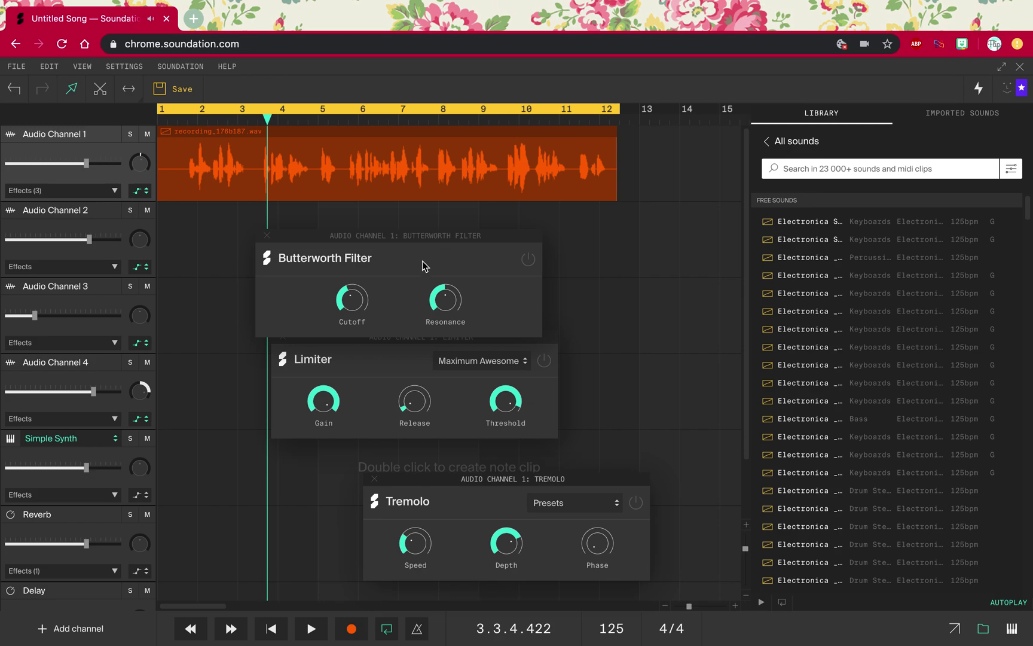
Expand Audio Channel 1's effects list and open the Add Effect menu, closing it without adding anything.
click(114, 192)
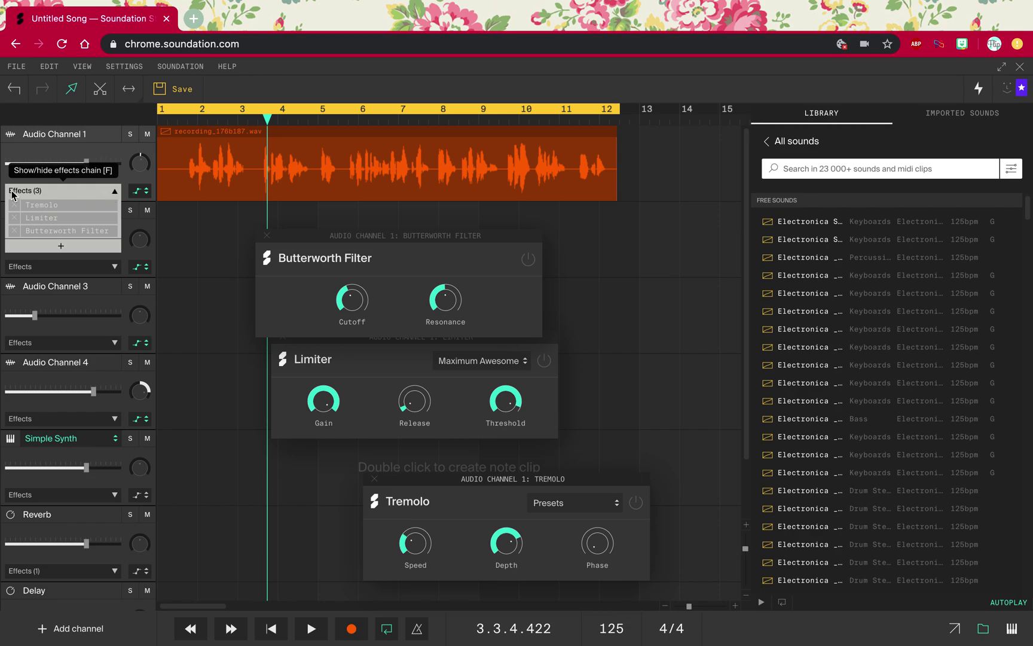
click(61, 246)
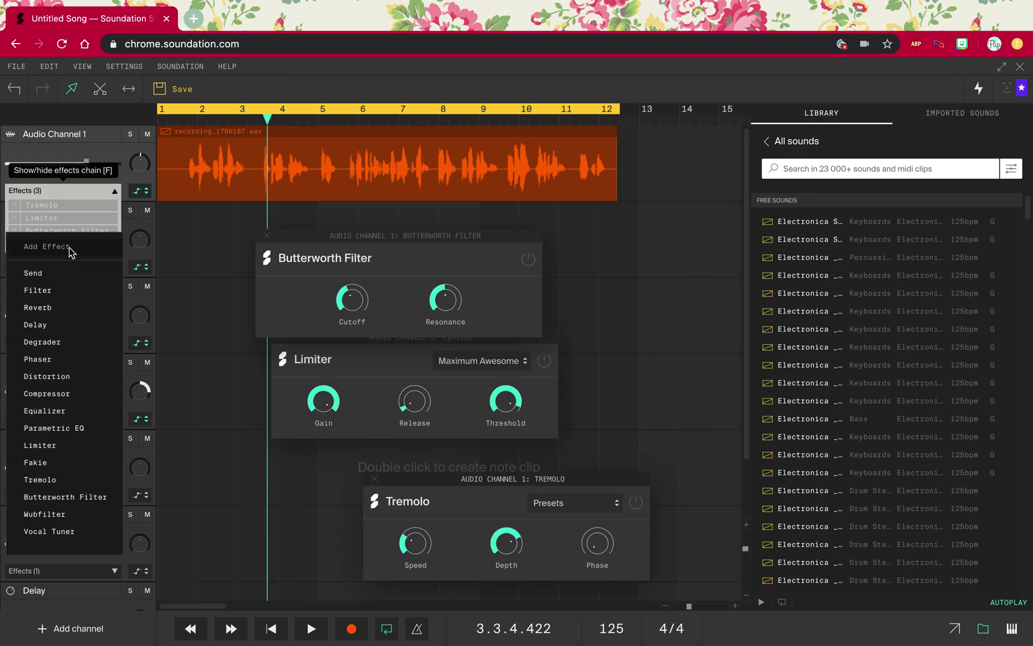
click(389, 246)
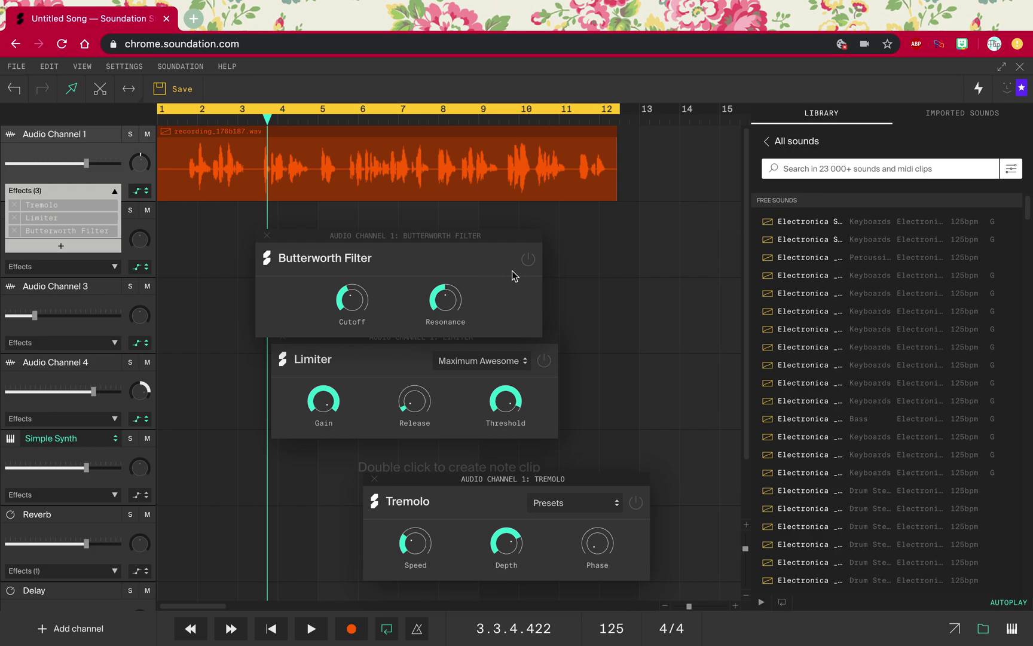
Switch the Butterworth Filter, Limiter and Tremolo effects back on.
click(529, 260)
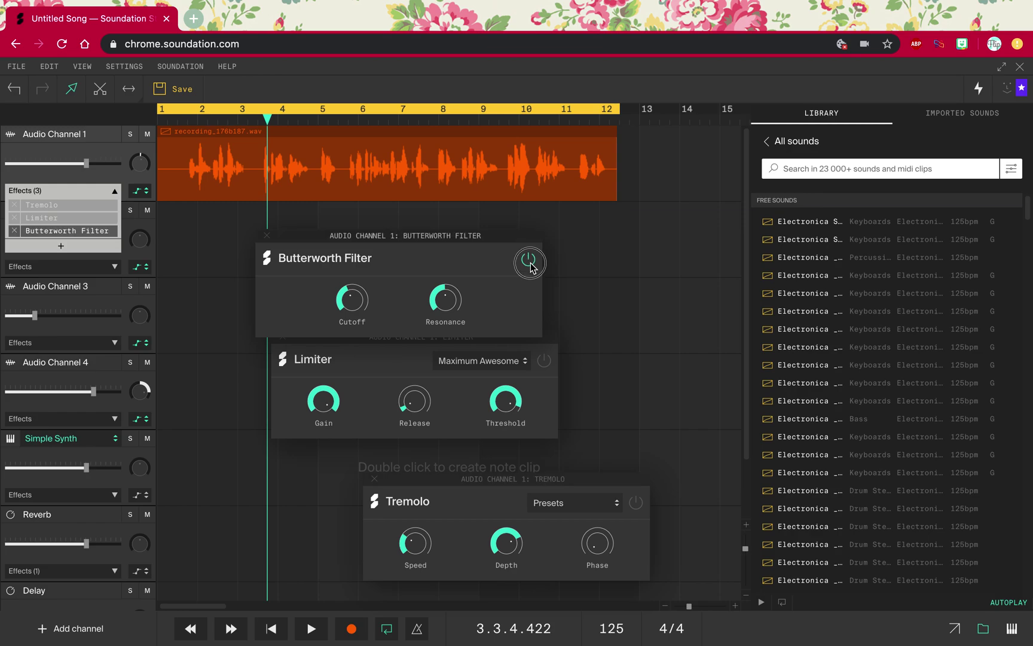
click(530, 263)
click(528, 260)
click(545, 362)
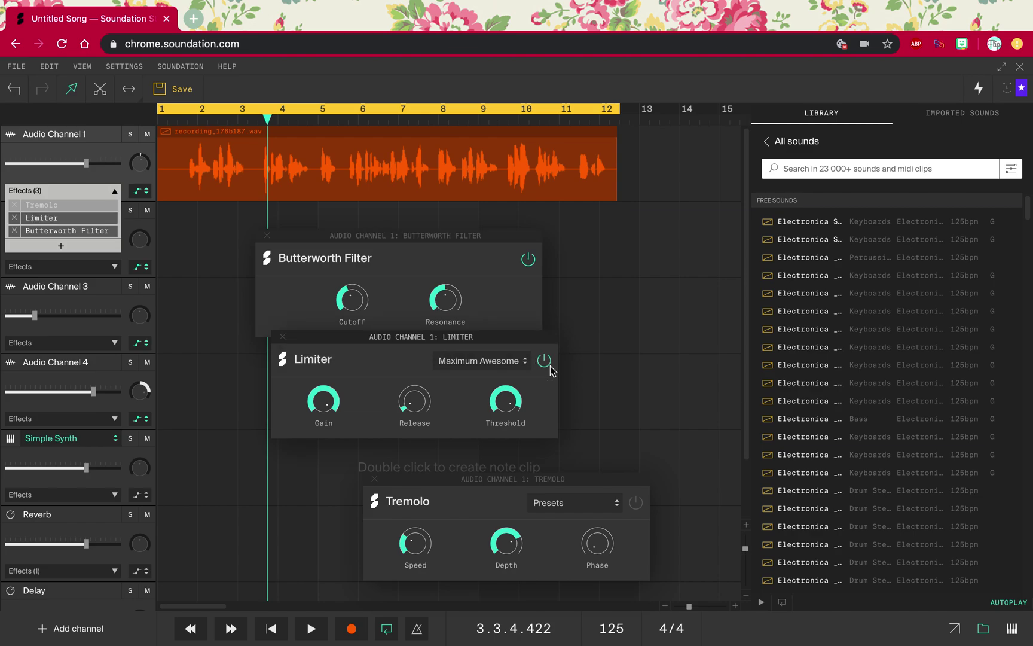
click(636, 503)
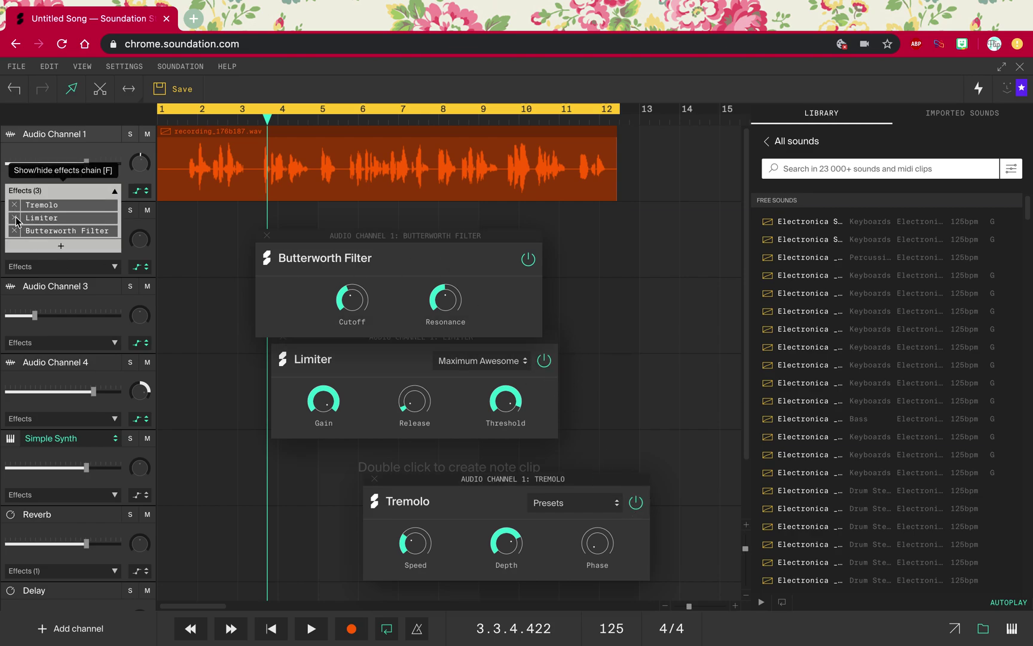
Add a Compressor to Audio Channel 1, move its panel aside, and leave song looping on.
click(61, 245)
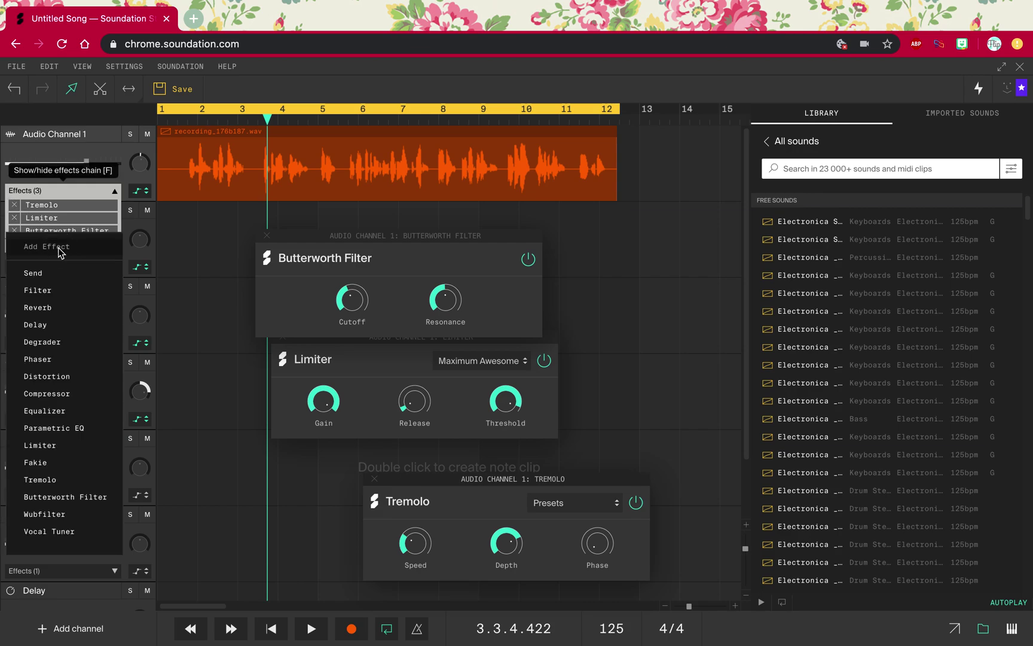
click(58, 396)
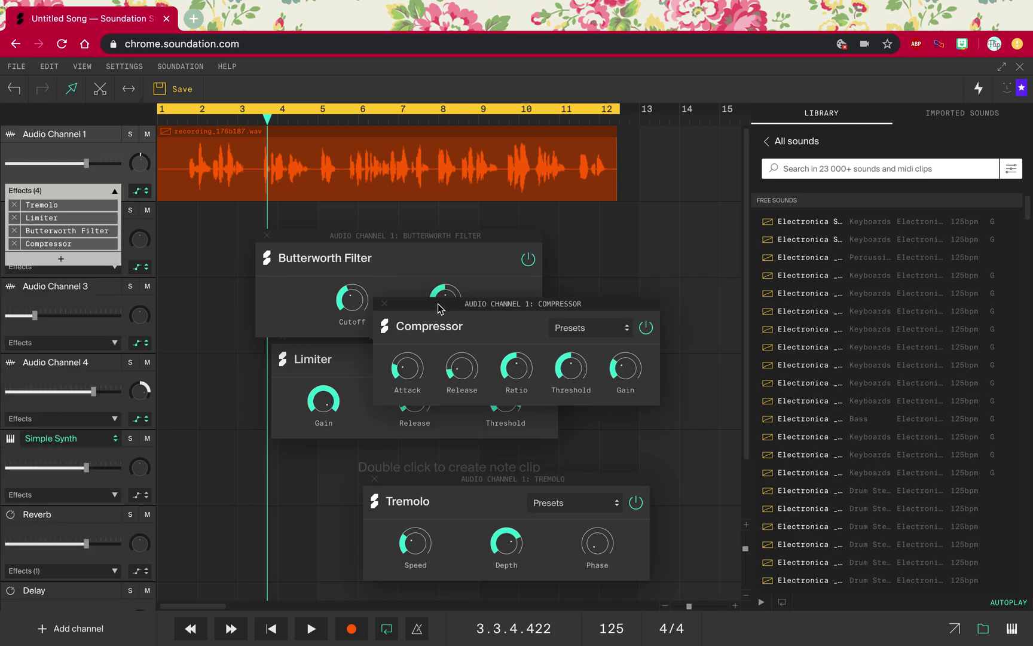
drag(453, 308, 424, 222)
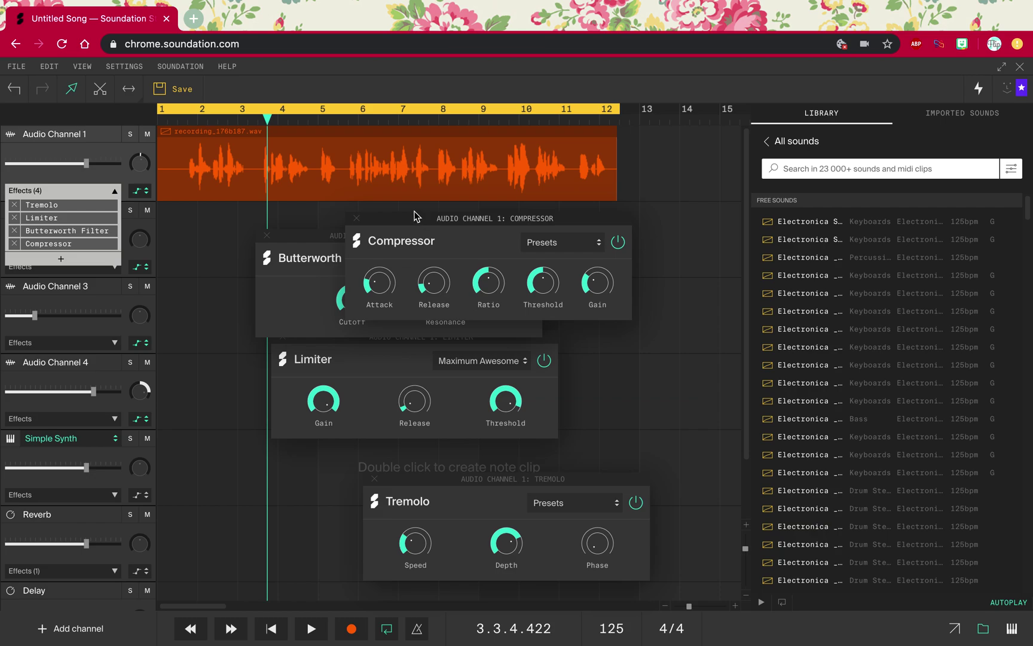
click(391, 110)
click(408, 112)
click(331, 113)
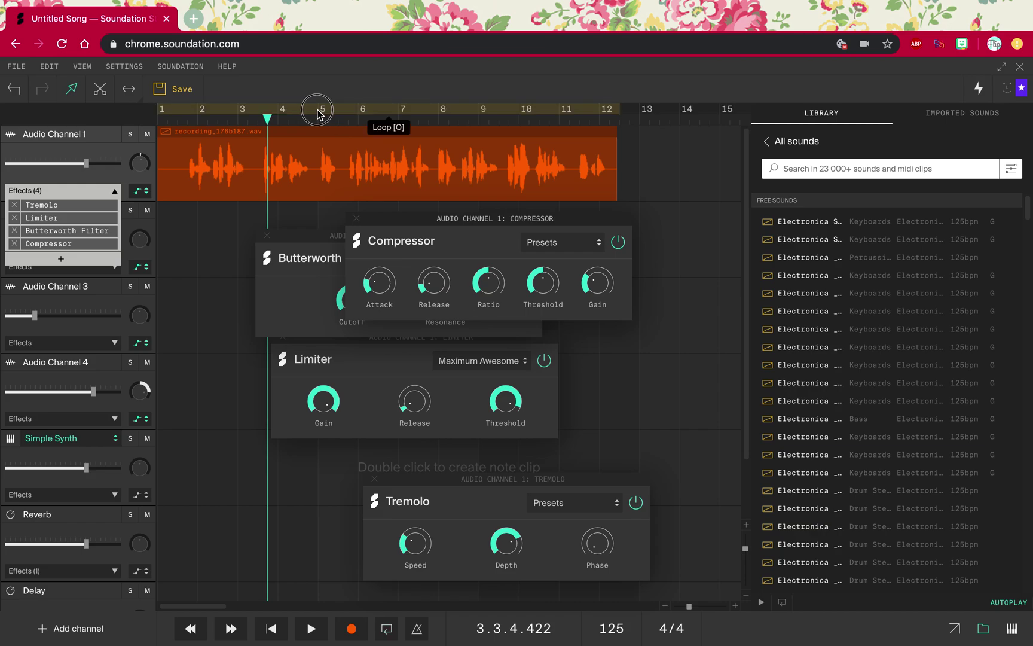
click(321, 114)
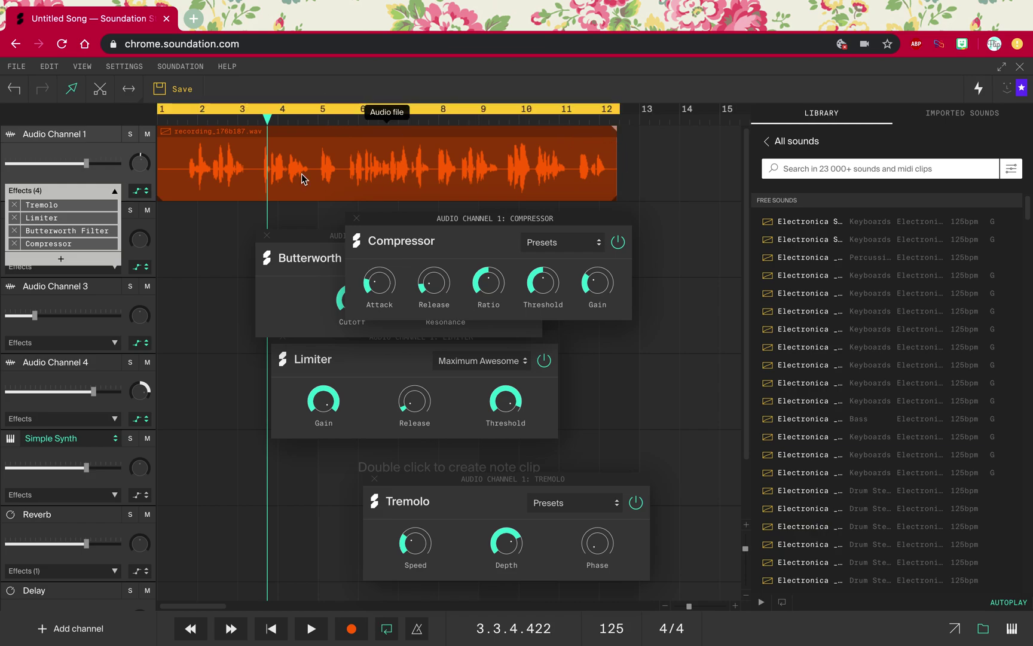
While playing, set Compressor release to 91%, ratio 80%, threshold 67% and gain 48%.
key(space)
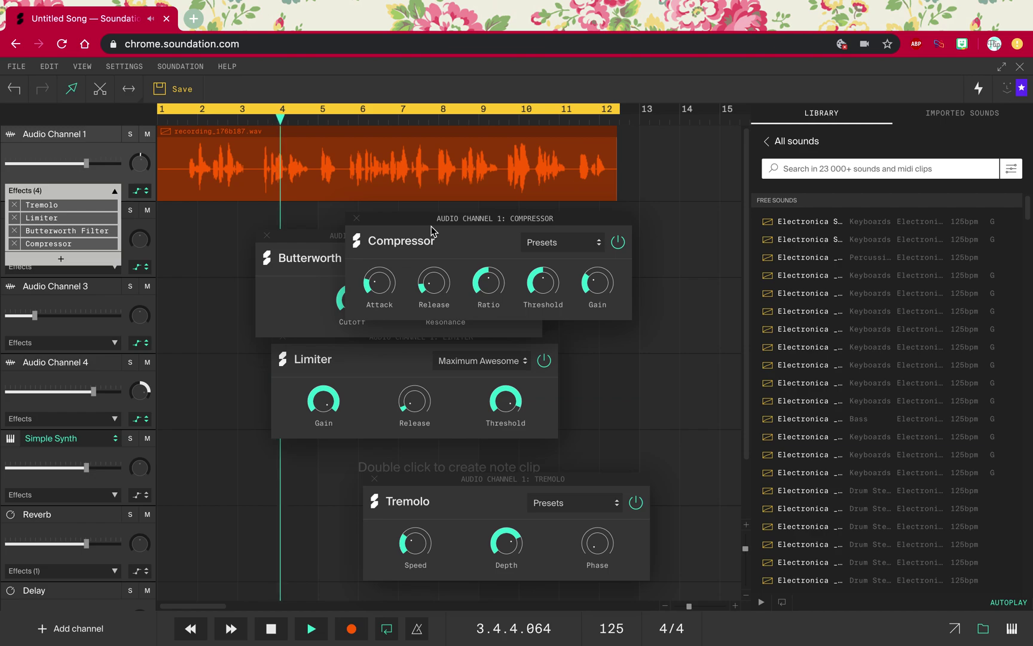
mouse_move(422, 287)
drag(421, 287, 469, 238)
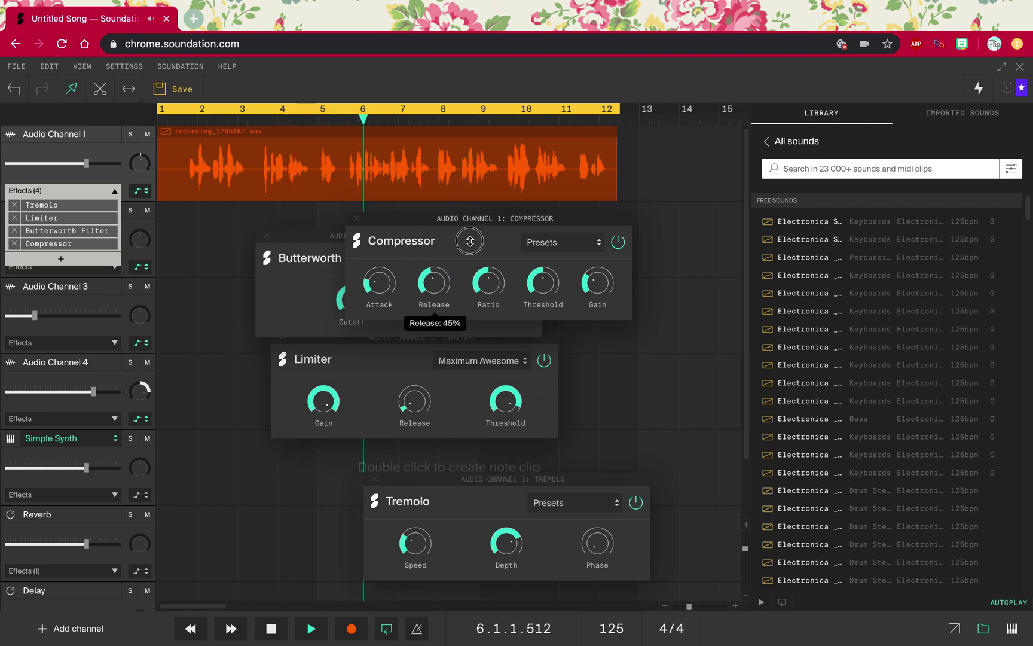
mouse_move(490, 282)
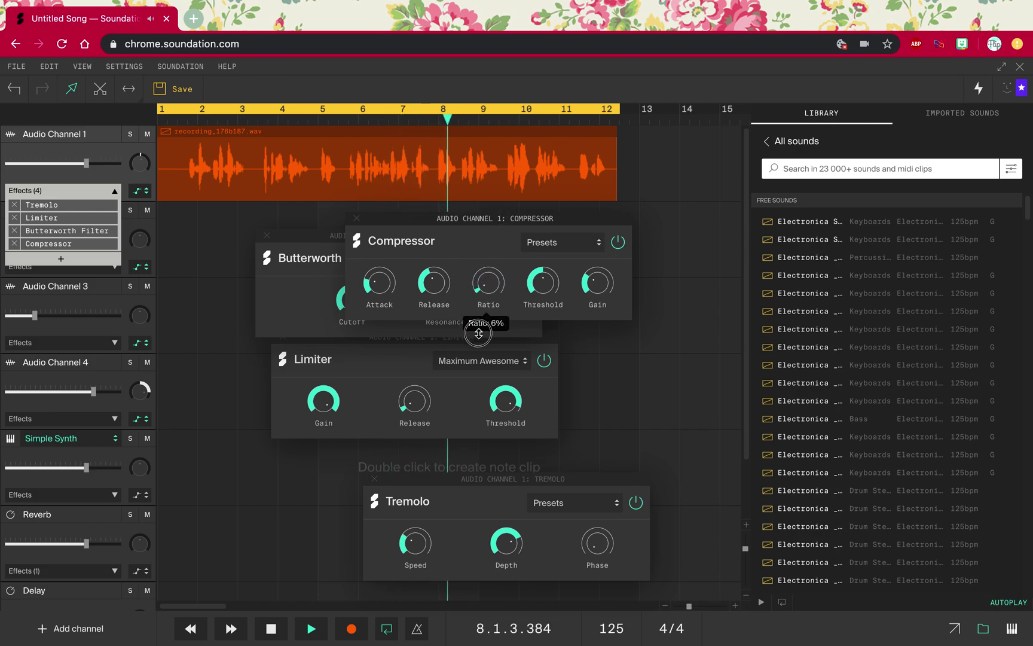
drag(478, 261, 483, 223)
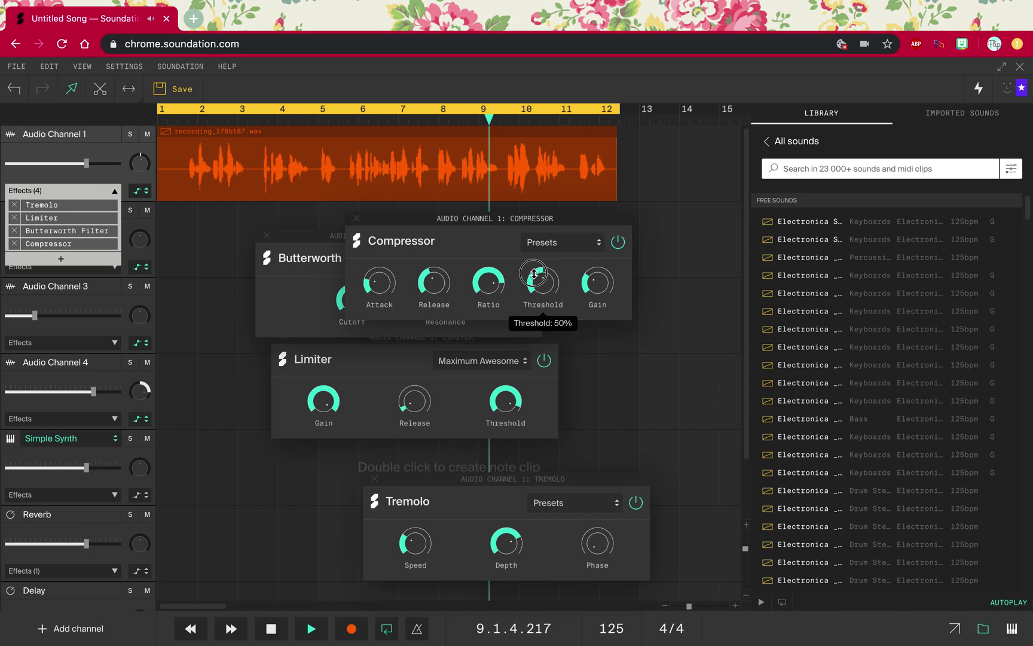
drag(542, 281, 532, 238)
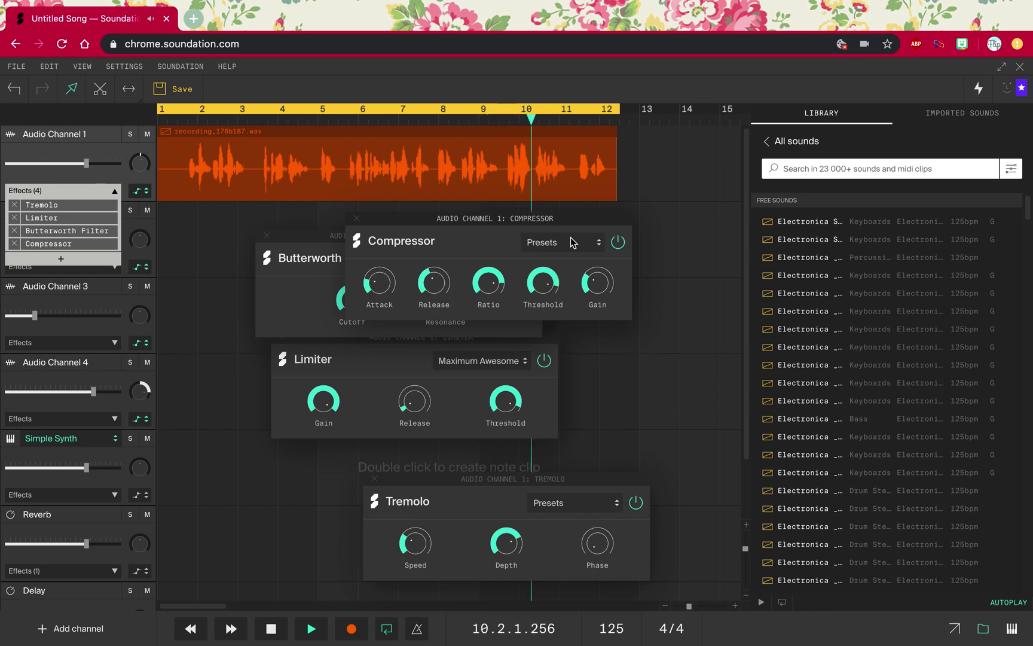
mouse_move(592, 266)
mouse_down()
mouse_move(590, 239)
mouse_move(588, 276)
mouse_up()
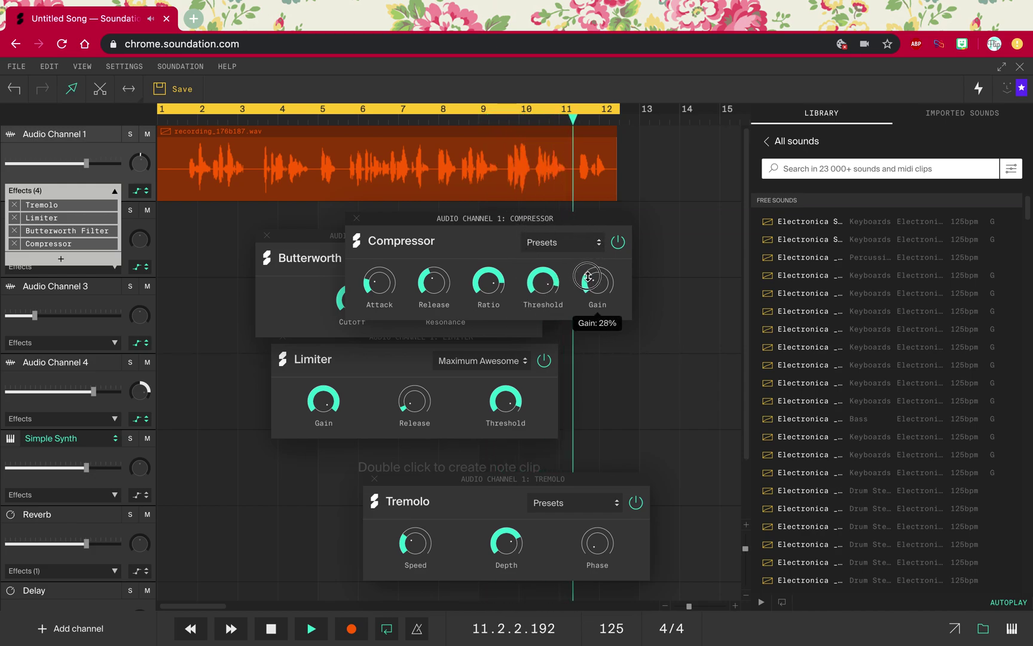
Apply the Bass Running Hot preset, then switch the Compressor off and close its panel.
click(562, 242)
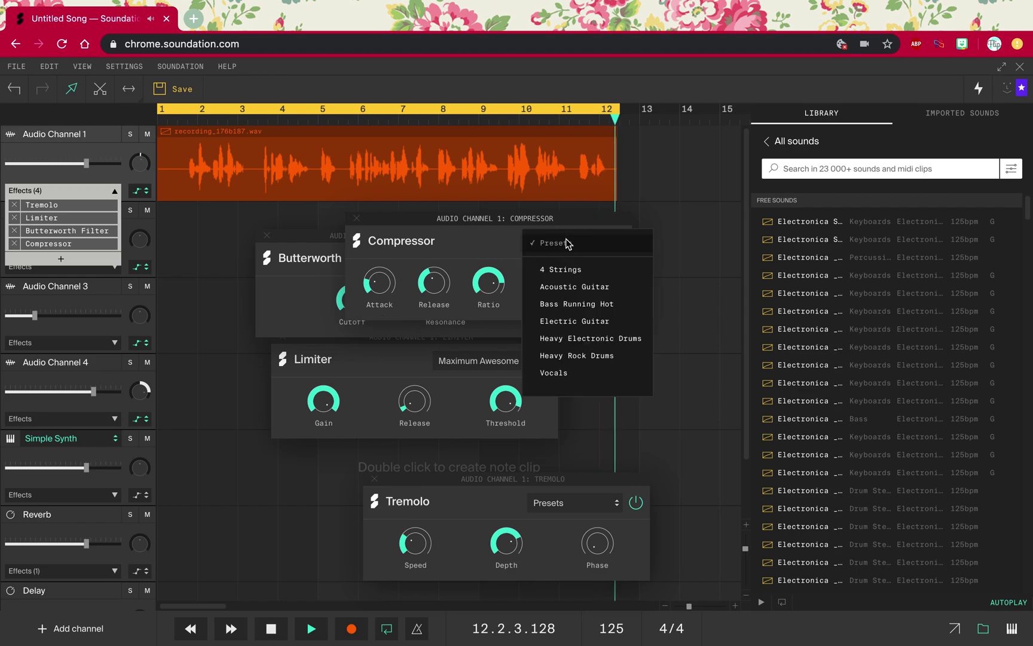
click(571, 306)
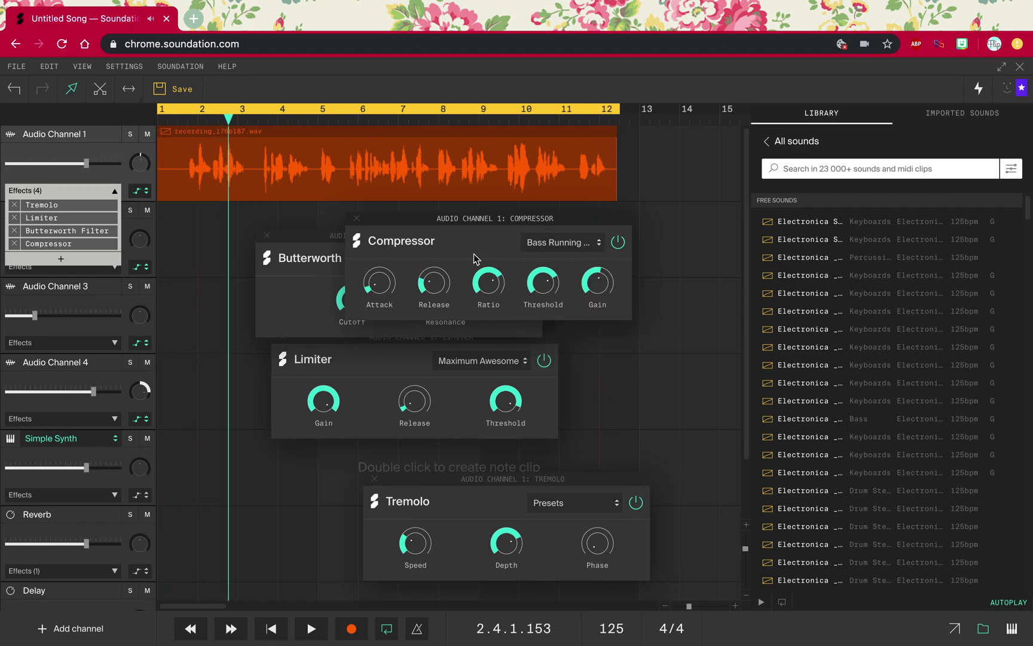
click(618, 242)
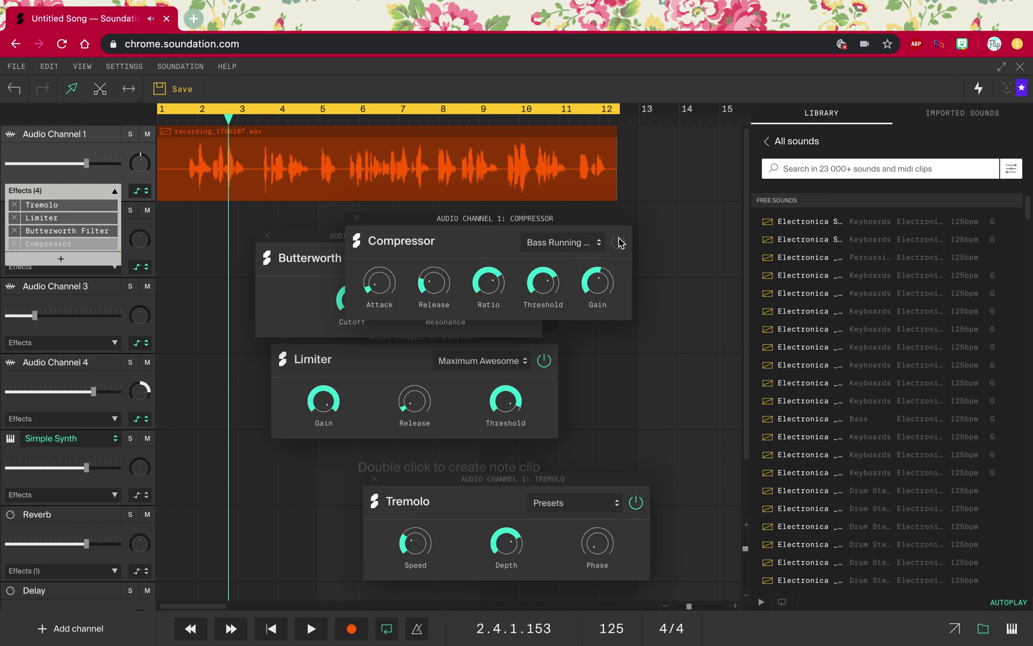
click(357, 218)
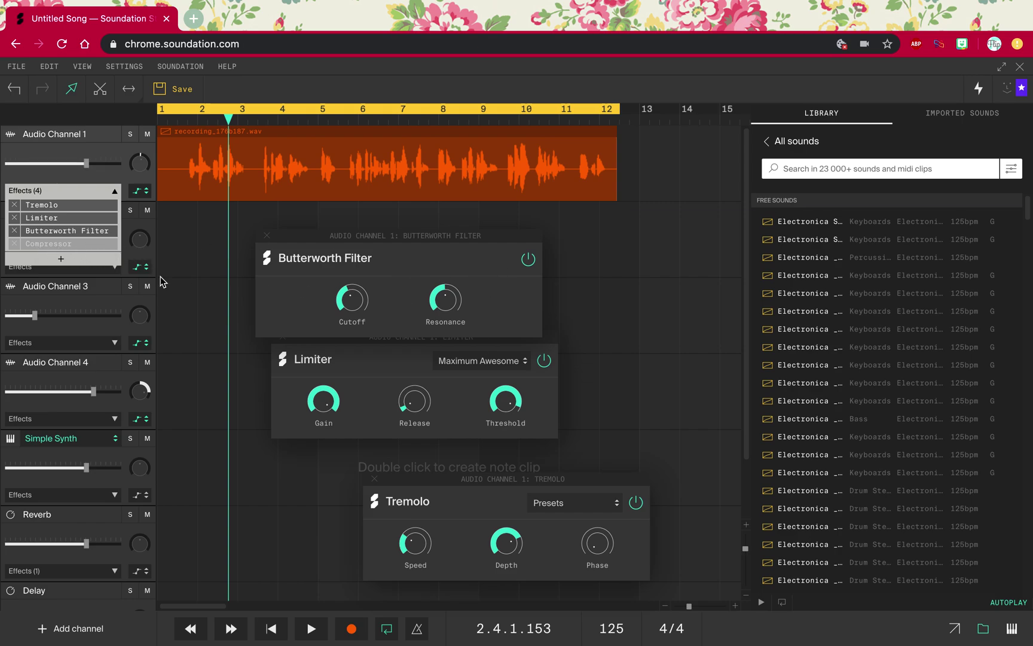
Remove the Compressor from the effects chain and collapse the channel's effects list.
click(17, 245)
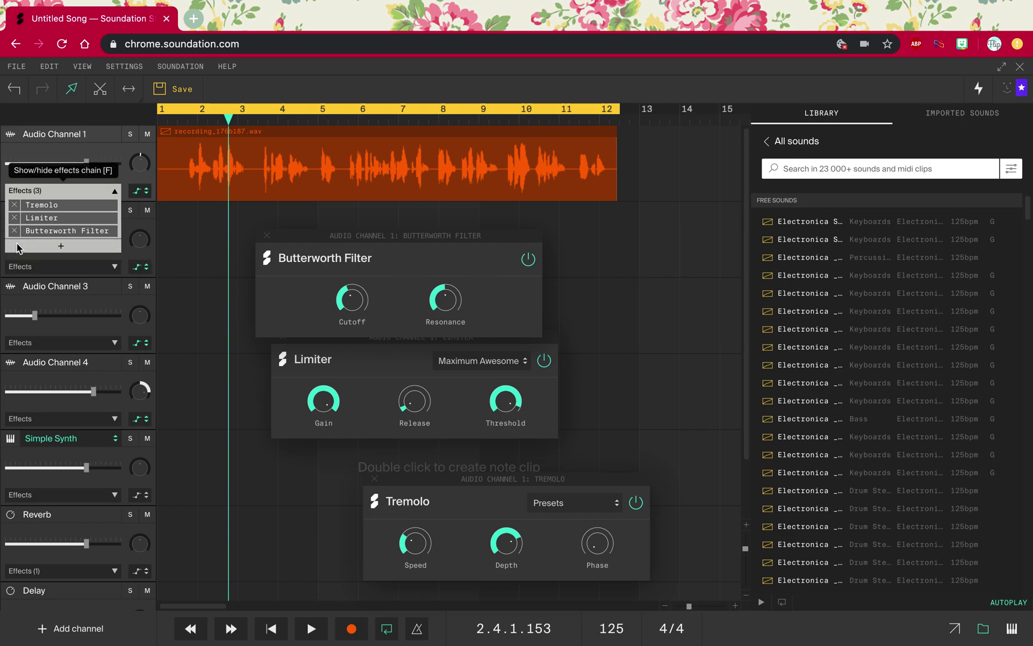
click(115, 192)
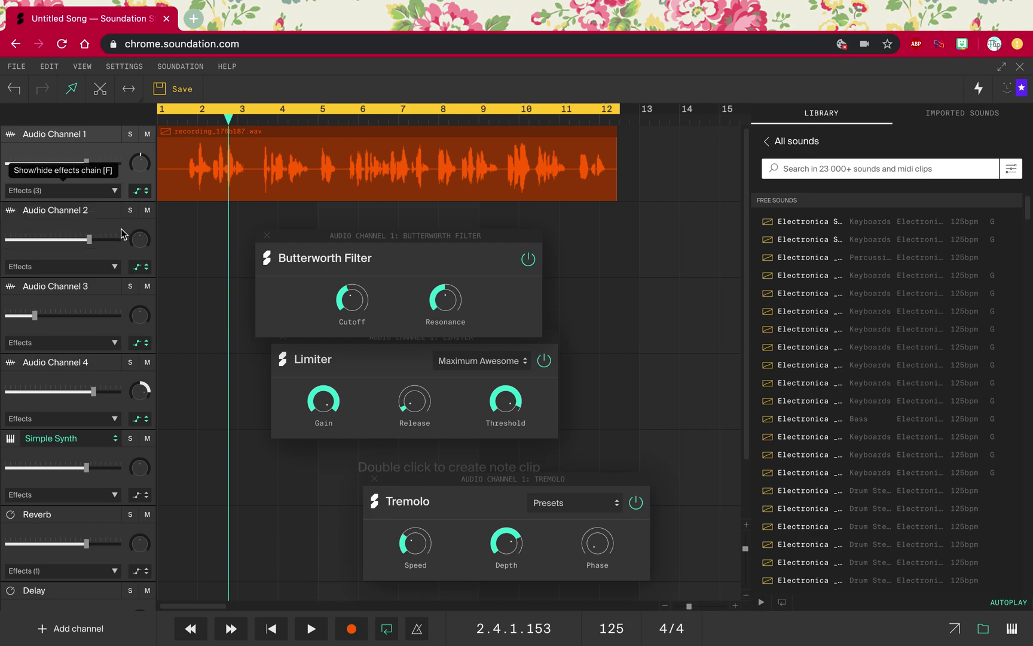
click(114, 191)
click(116, 195)
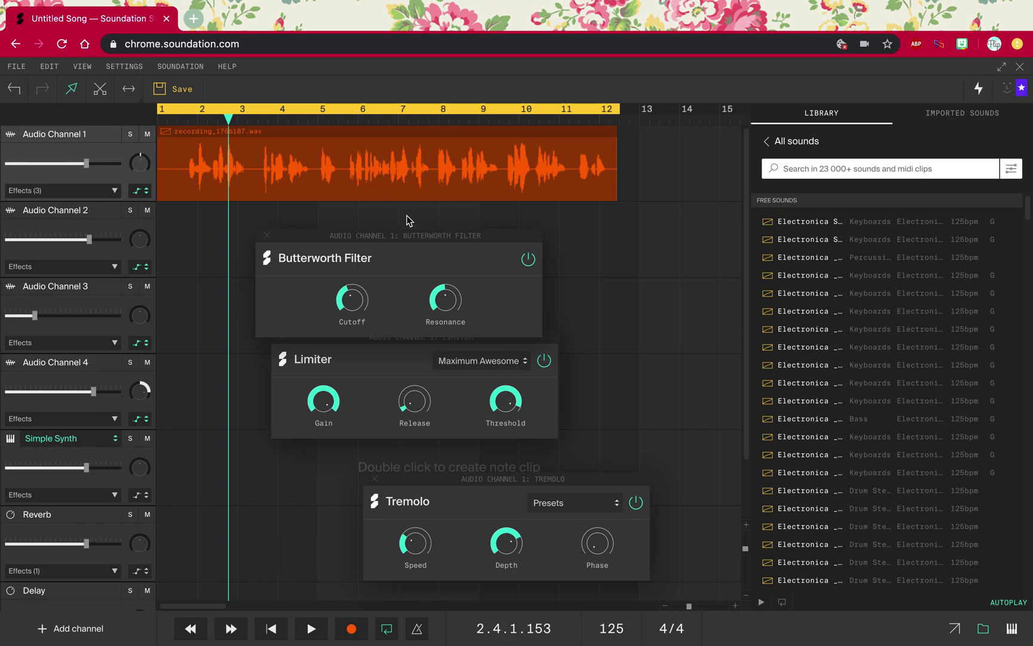
Close the Butterworth Filter, Limiter and Tremolo panels and move the playhead past bar 3.
click(267, 234)
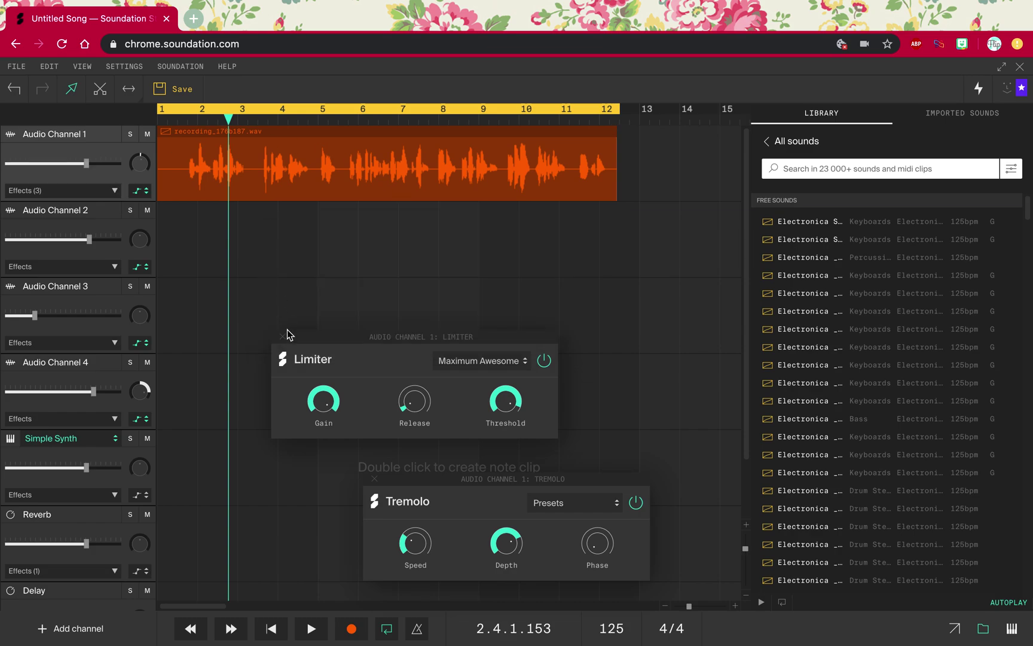
click(283, 338)
click(373, 479)
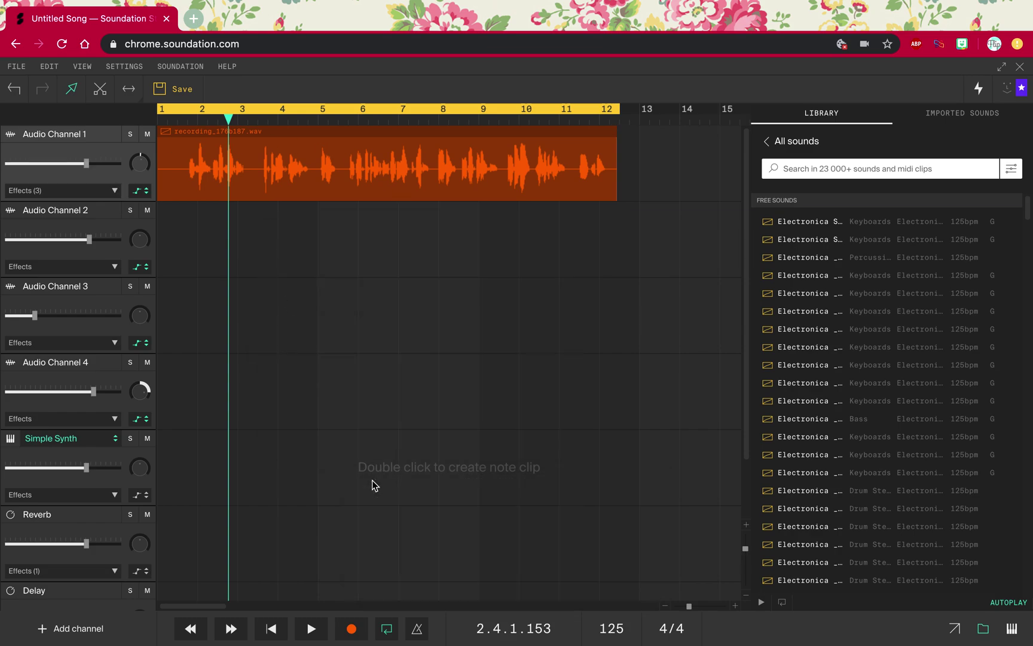
drag(229, 117, 158, 123)
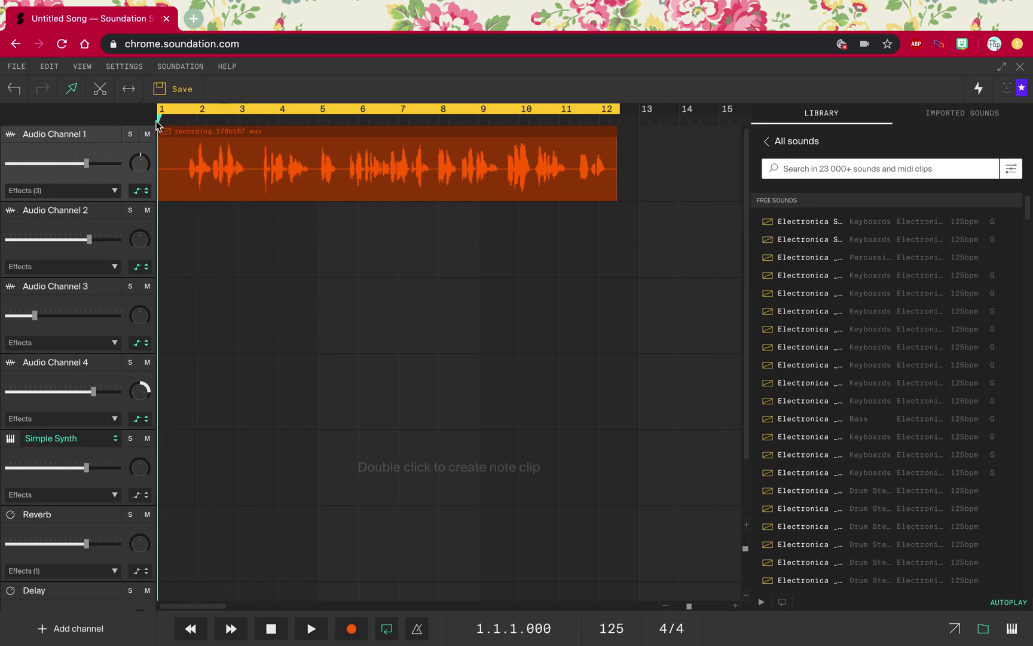
Cut the vocal recording with the Scissor tool at bars ~3.4, 5, 8, 9.5, 11 and 1.7.
click(99, 90)
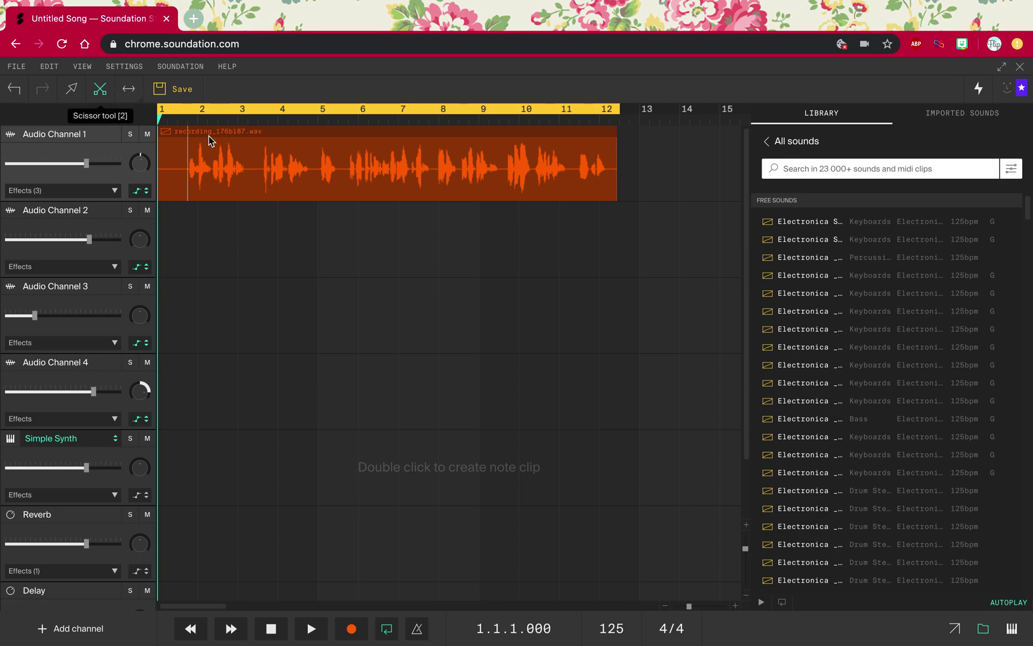
click(257, 169)
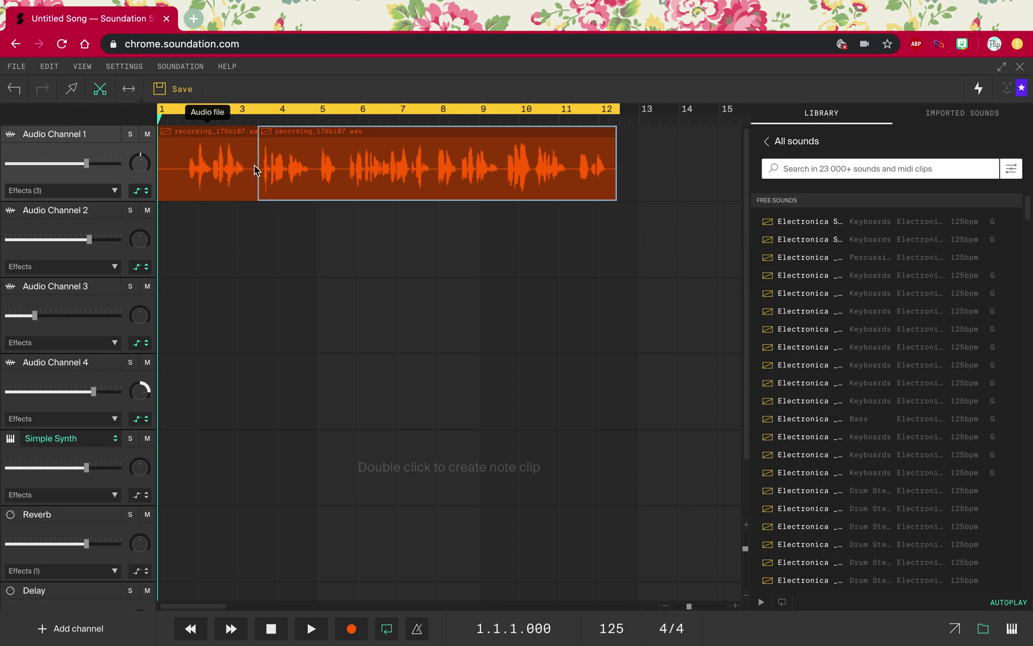
click(314, 151)
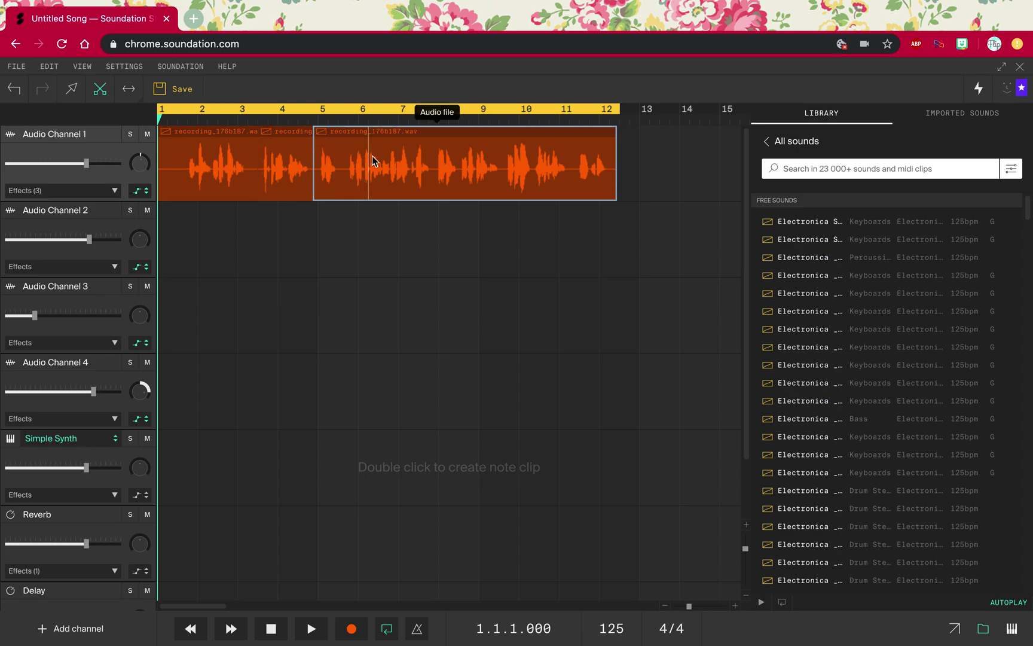
click(435, 170)
click(504, 180)
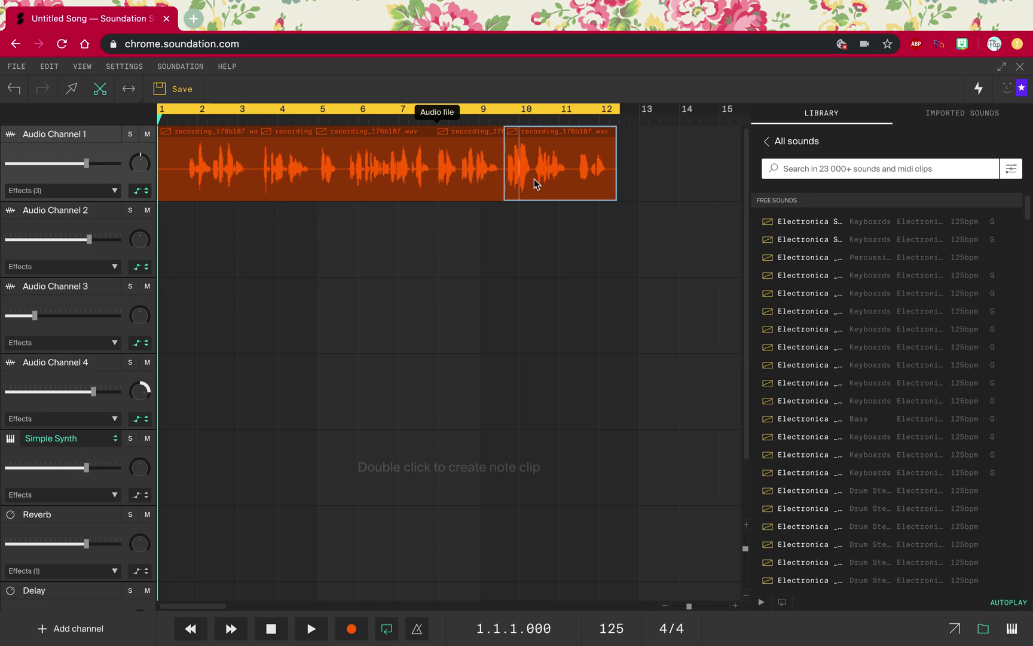
click(574, 184)
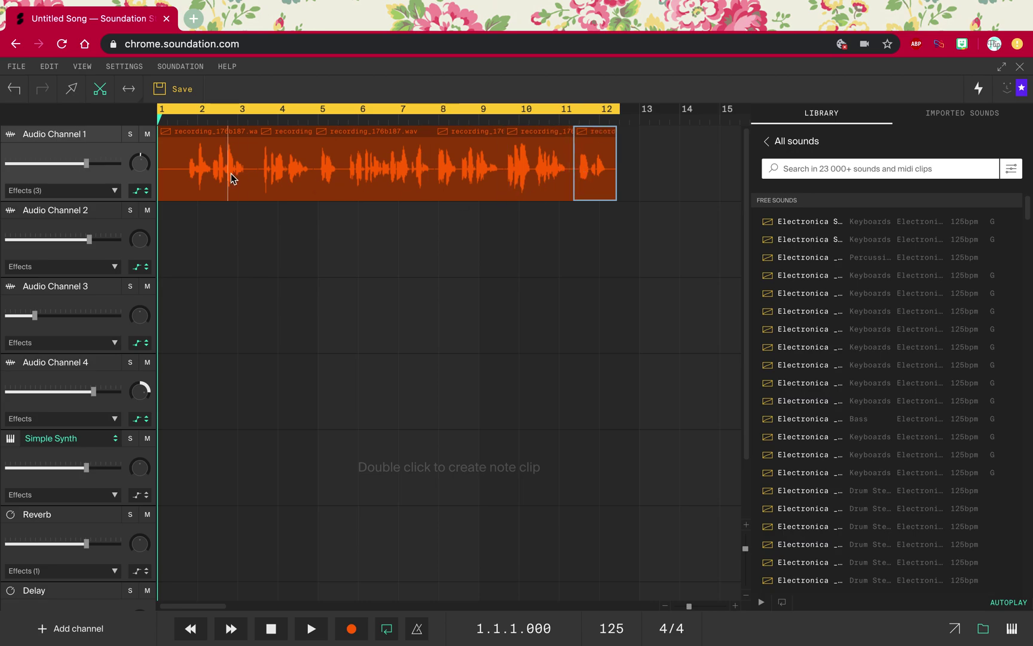
click(187, 178)
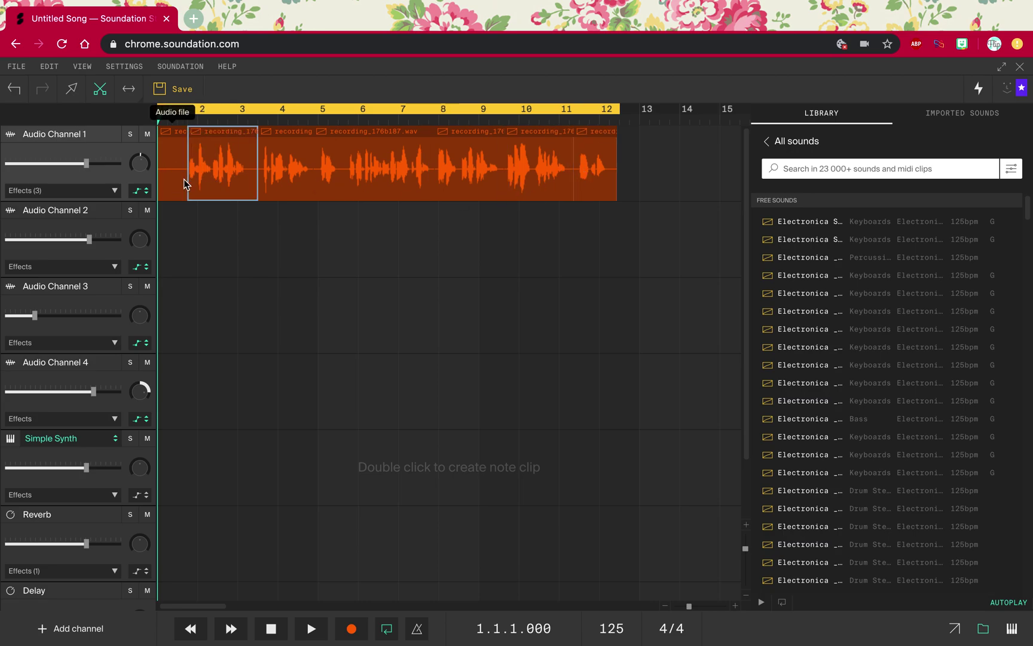
click(73, 90)
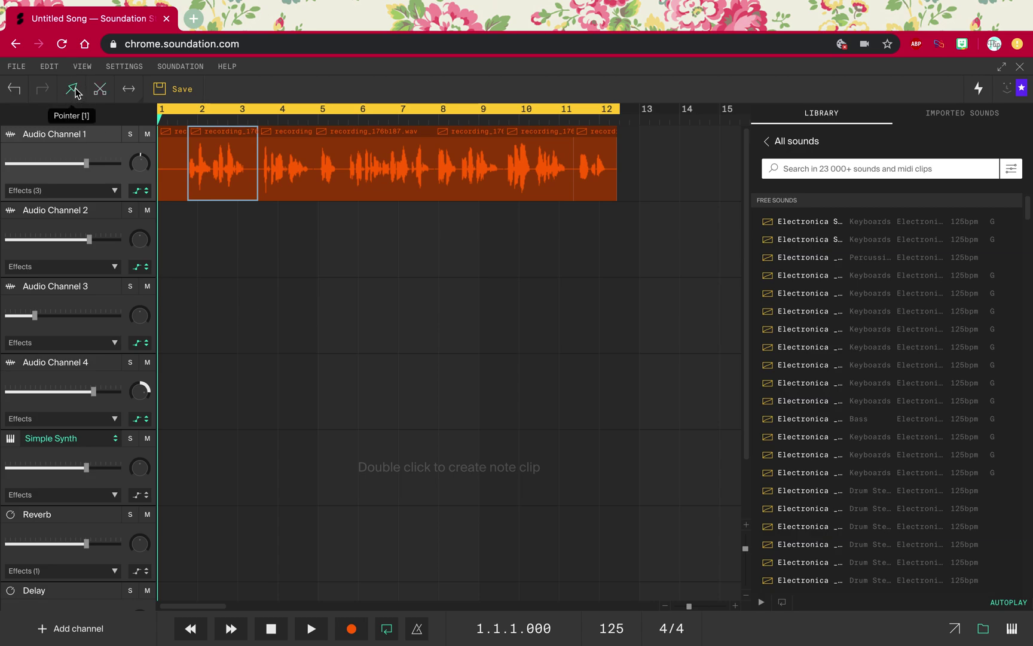
Delete the opening vocal fragment and shift the remaining vocal clips slightly right.
drag(169, 163, 187, 261)
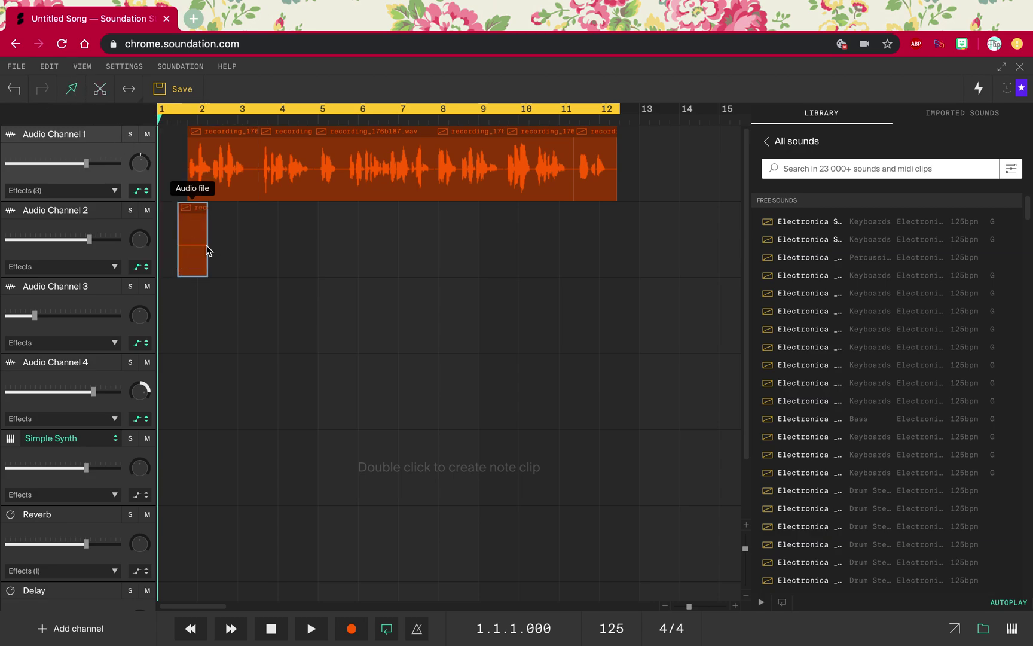
key(Delete)
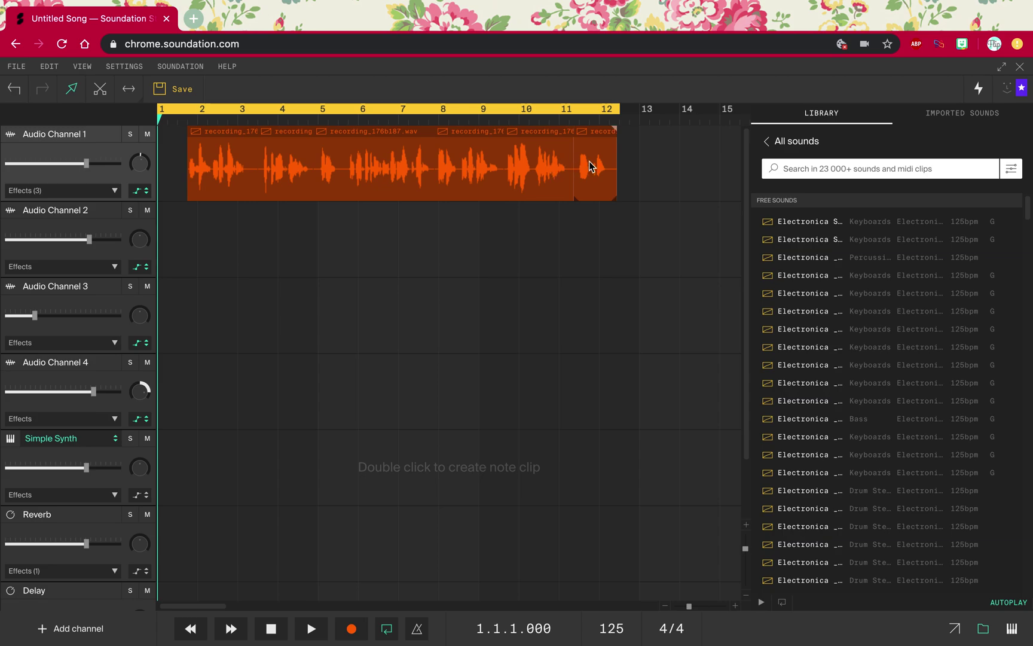
drag(589, 166, 705, 167)
drag(537, 167, 600, 166)
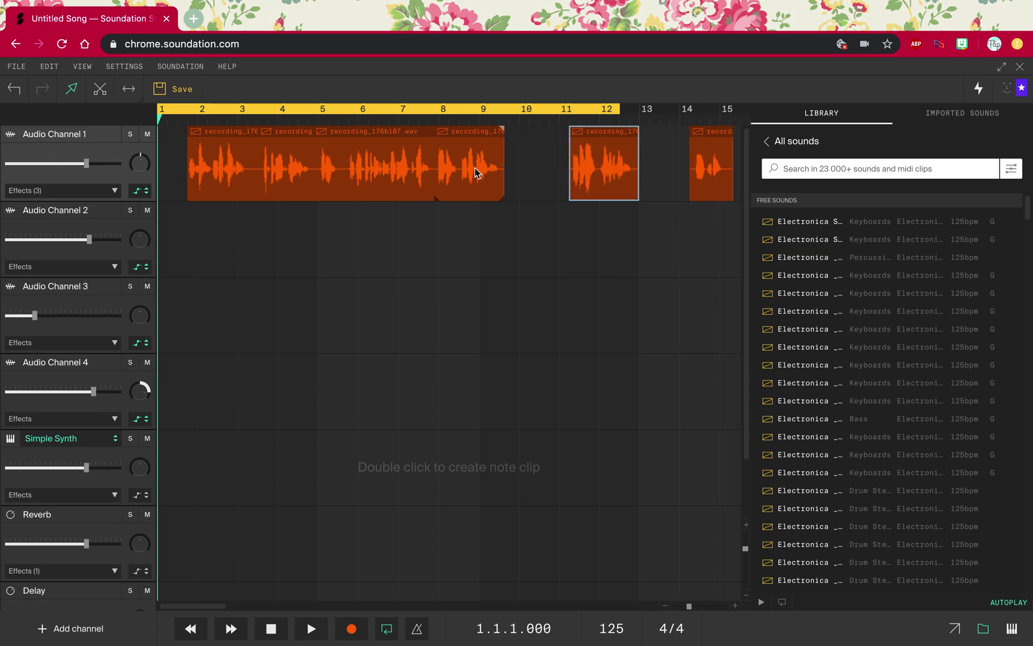
drag(474, 167, 487, 167)
drag(394, 165, 406, 161)
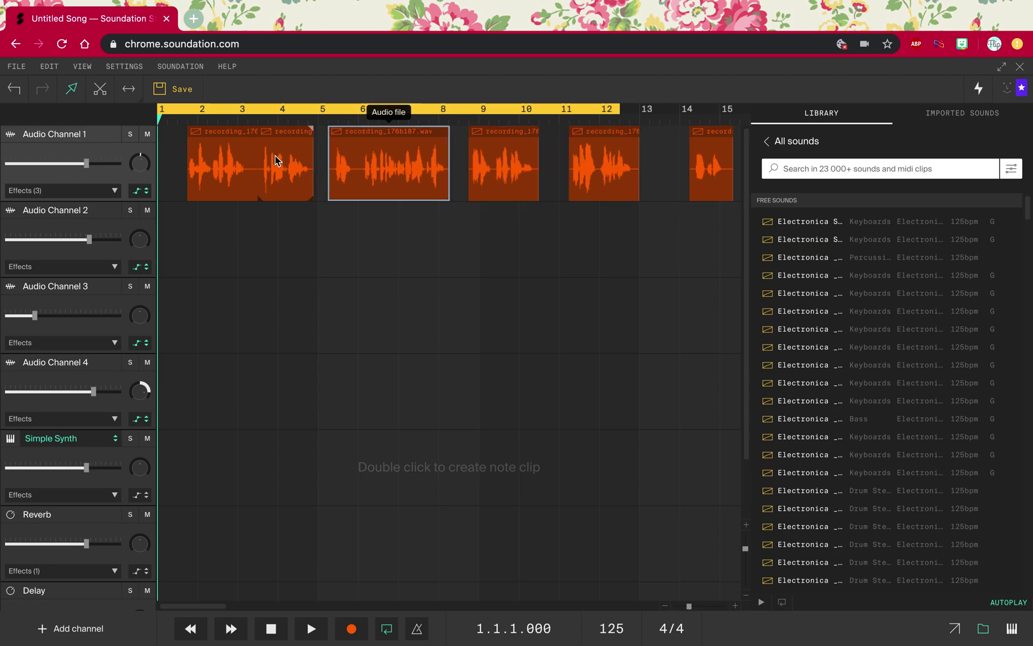
drag(275, 156, 276, 155)
Spread the vocal clips further apart, to around bars 8, 13.5 and 15, leaving gaps.
scroll(415, 329, right, 5)
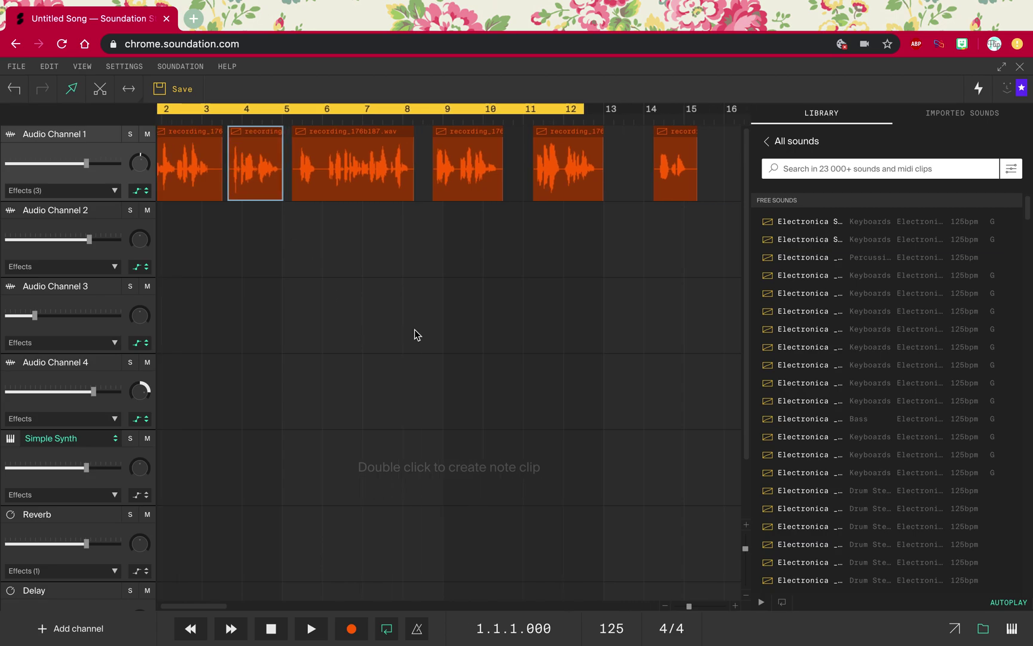
drag(537, 168, 721, 147)
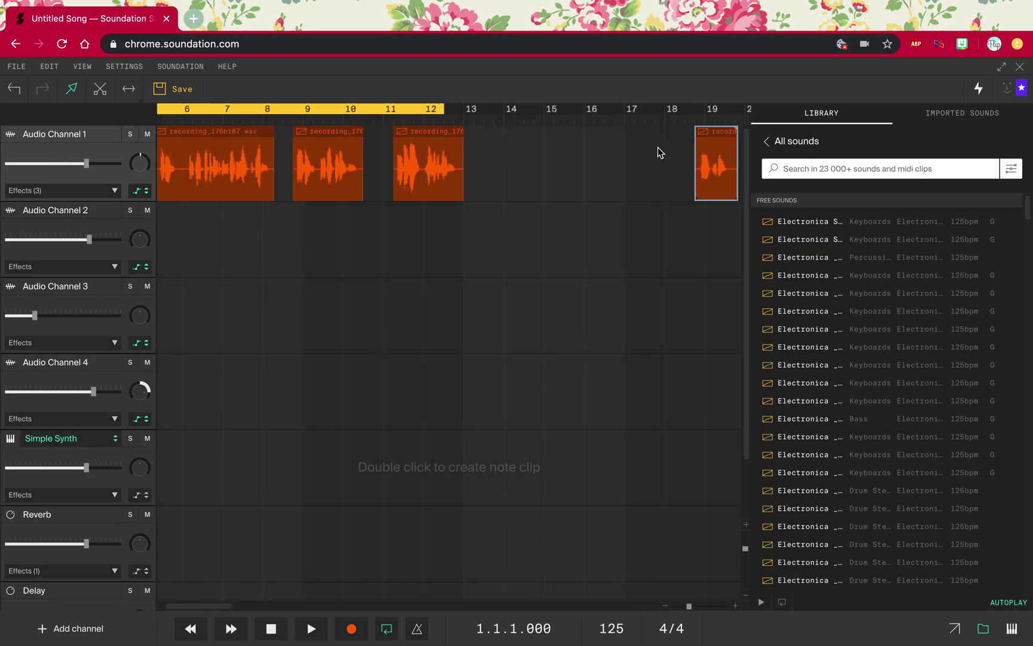
drag(432, 154, 589, 152)
drag(363, 155, 497, 164)
drag(252, 168, 359, 166)
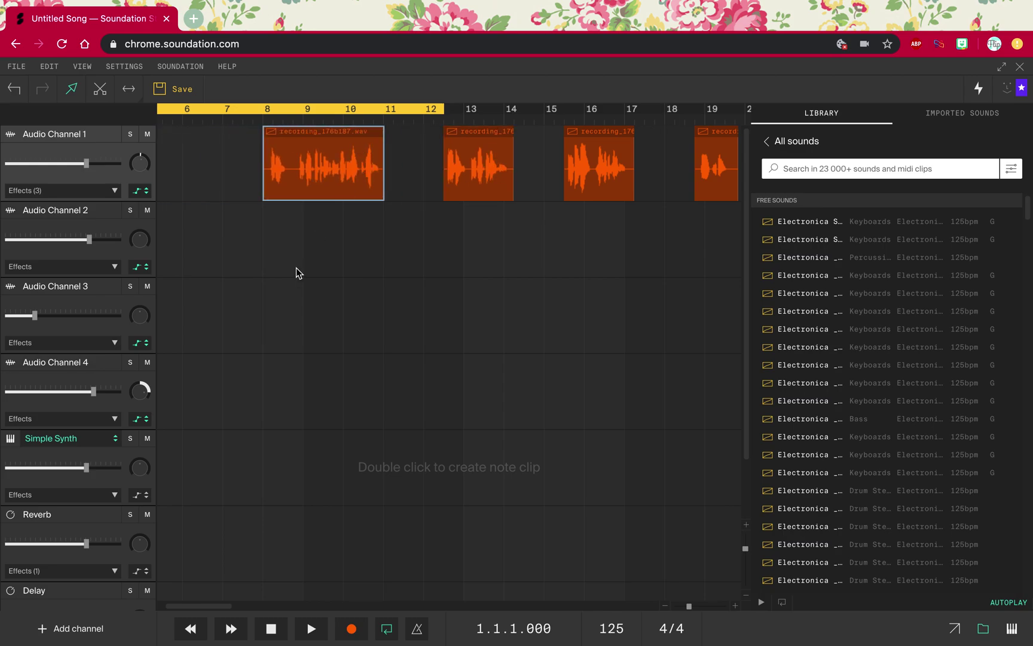
scroll(297, 268, left, 4)
drag(296, 172, 362, 171)
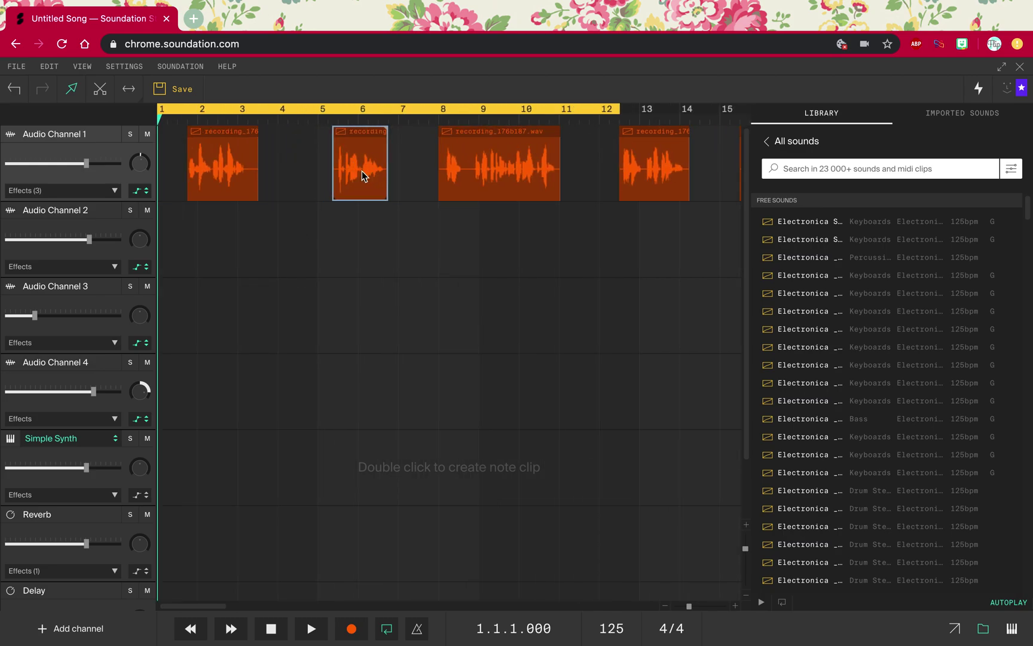
scroll(470, 317, right, 2)
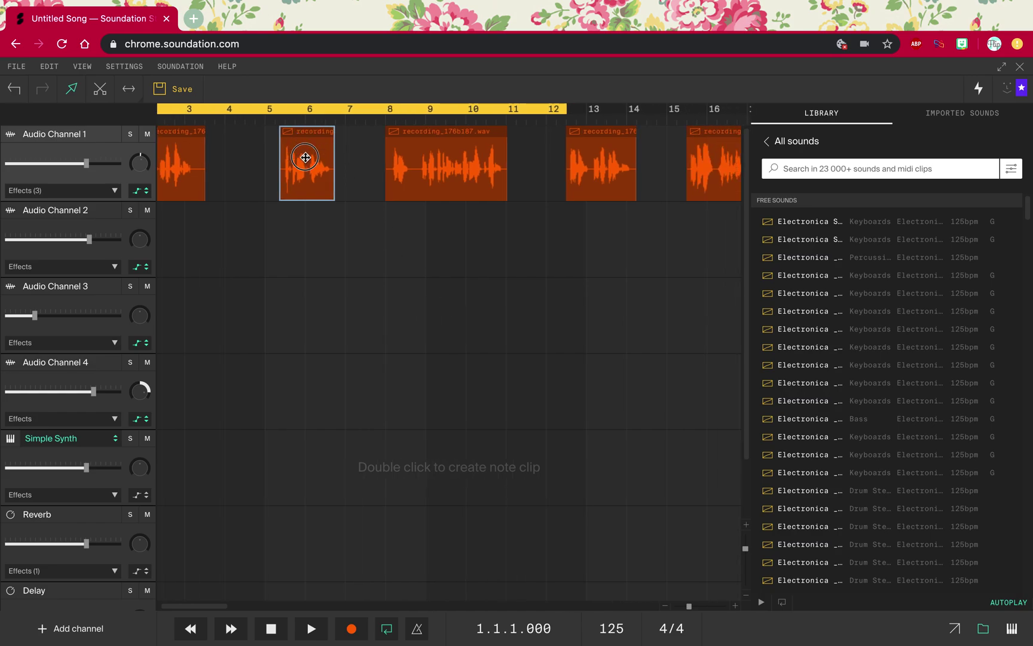
mouse_move(305, 157)
mouse_down()
mouse_move(291, 298)
mouse_move(289, 152)
mouse_up()
click(279, 278)
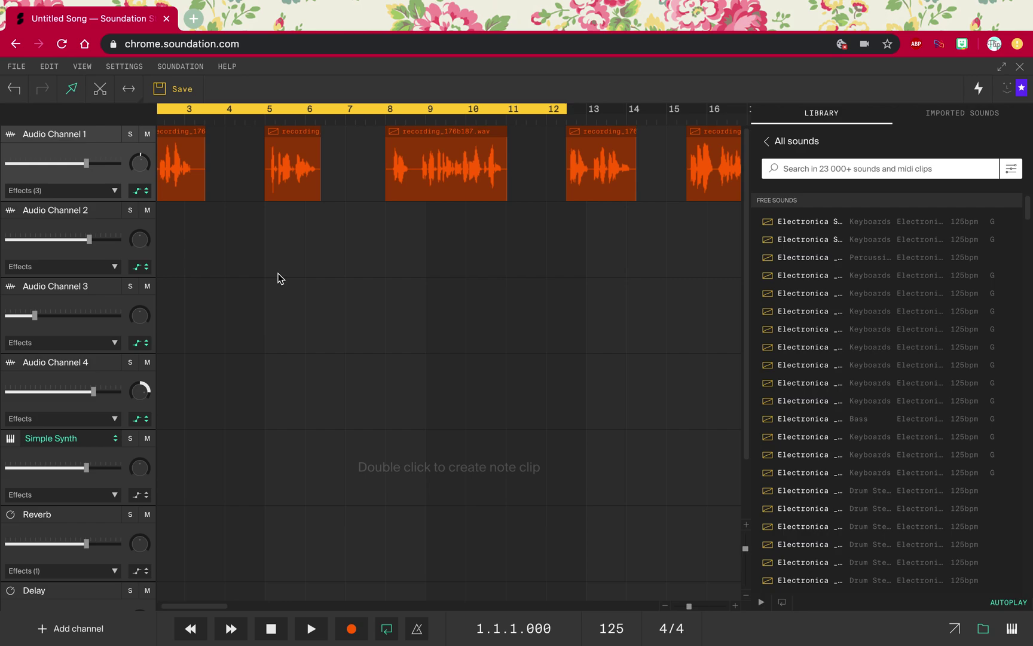
scroll(279, 278, left, 2)
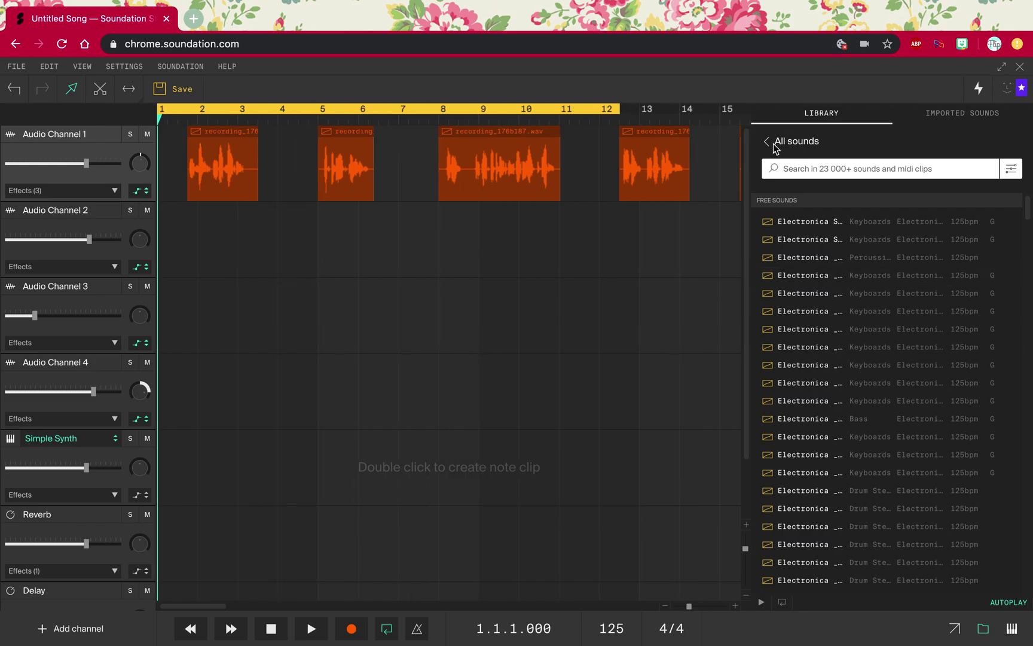
Place the Halloween Kit's 95 BassDarksky C.wav loop at bar 1 of Audio Channel 2, keeping its original tempo.
click(766, 143)
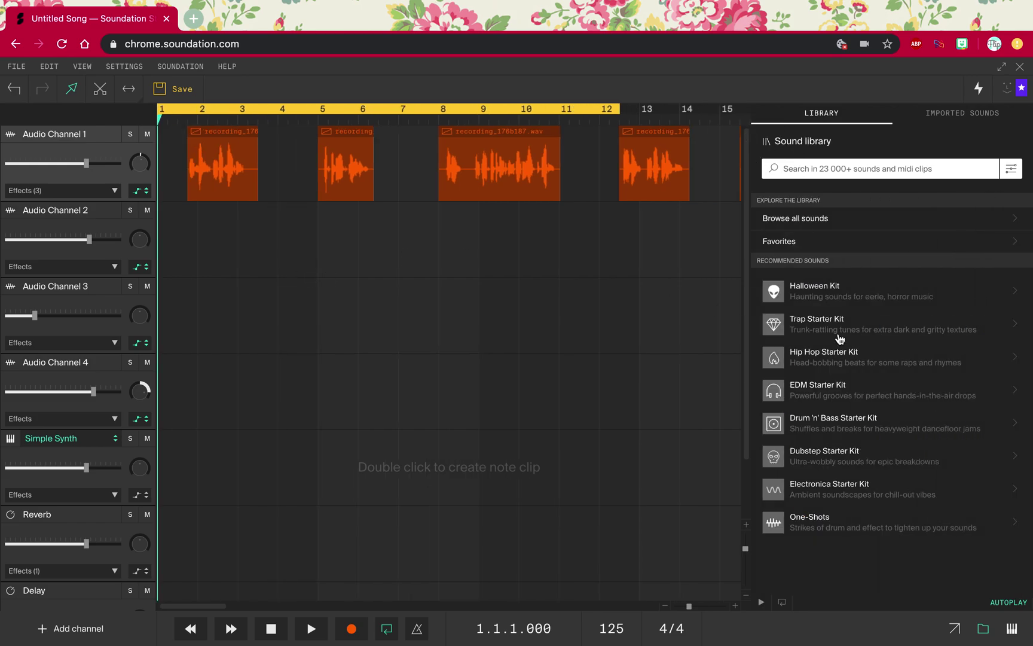
click(820, 292)
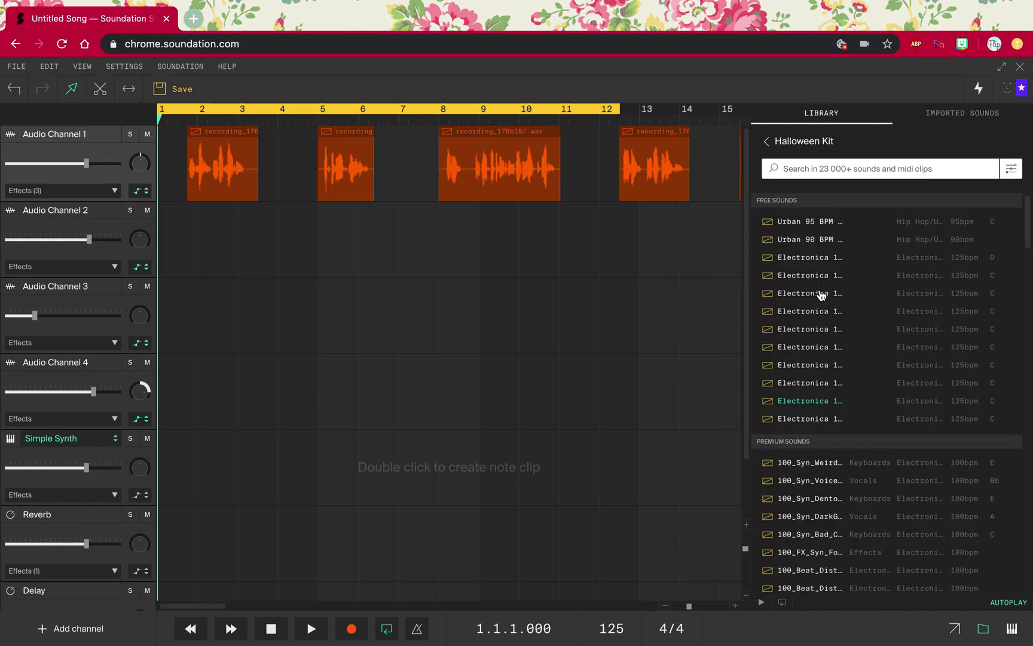
click(805, 224)
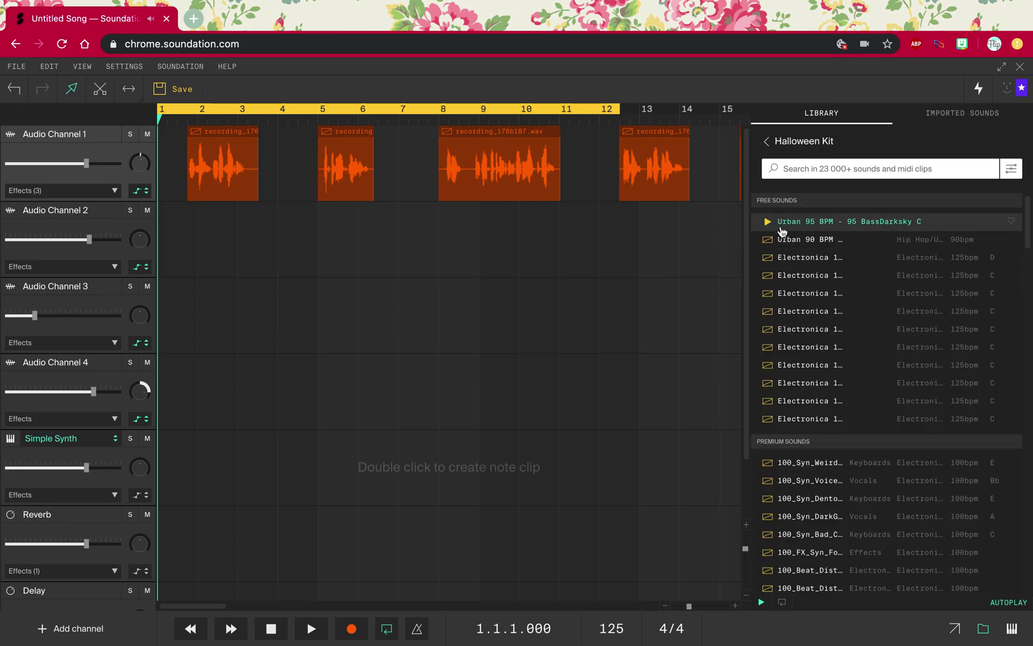
click(799, 245)
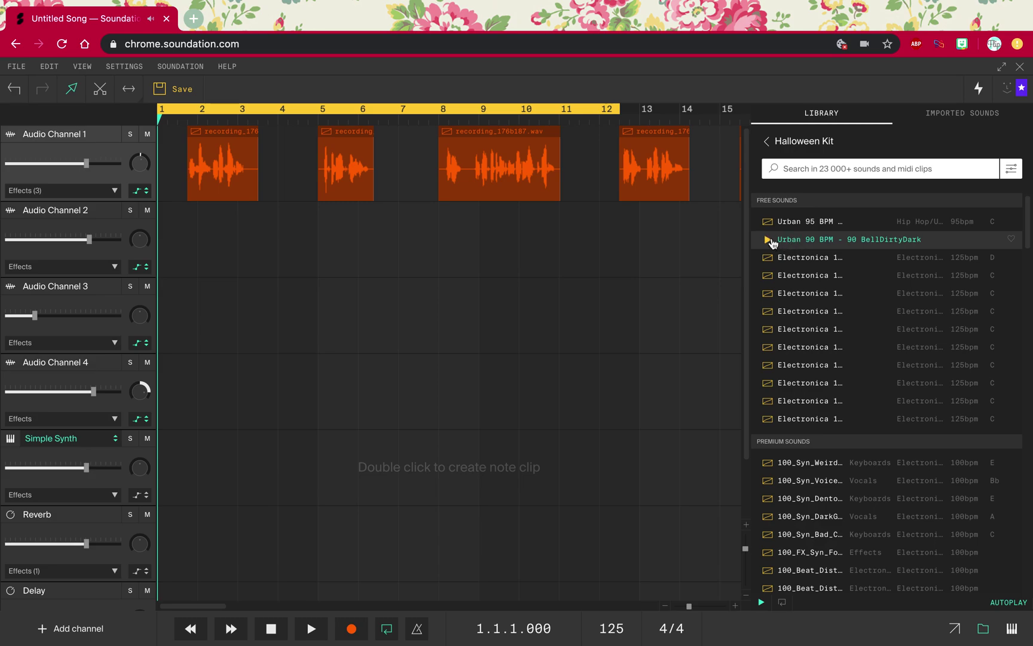
drag(771, 242, 260, 249)
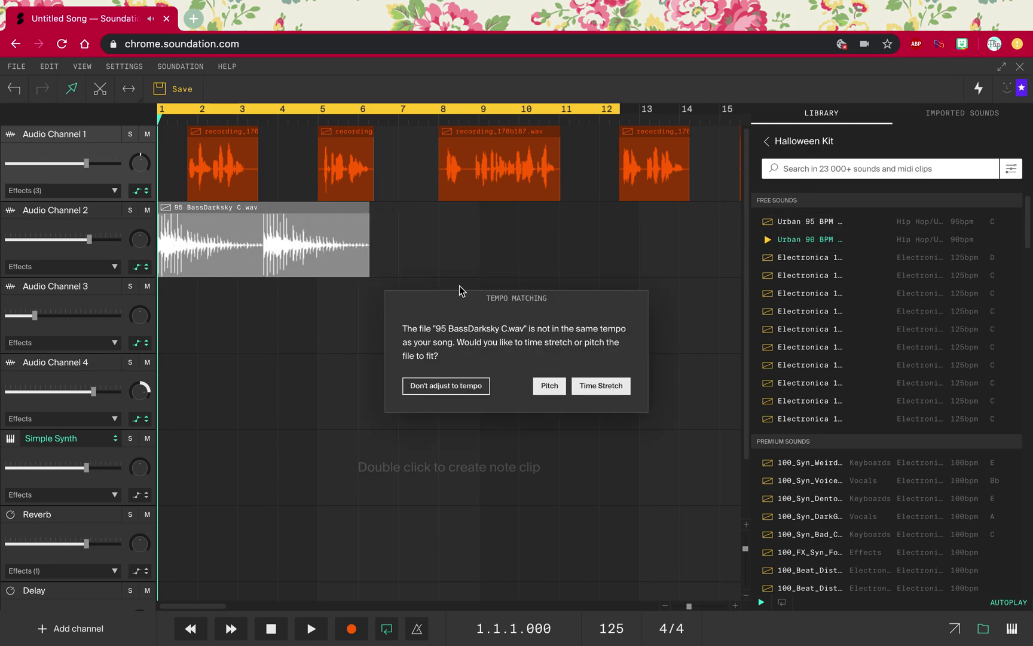
click(472, 390)
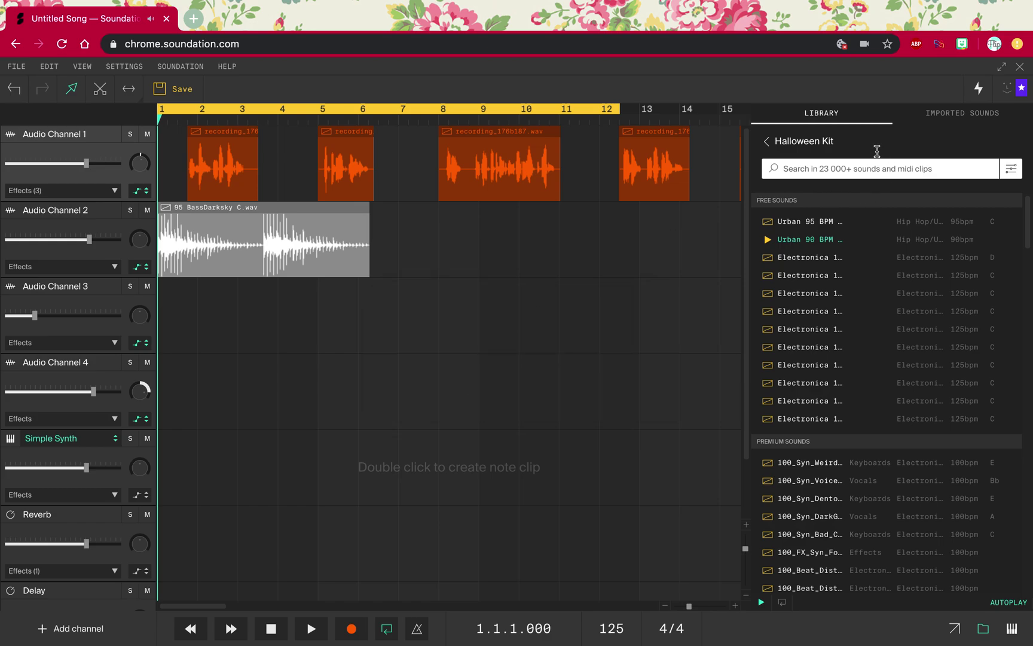
Preview the BassIrate and SynthArpeg loops in the library after stopping the Urban 90 BPM preview.
click(767, 239)
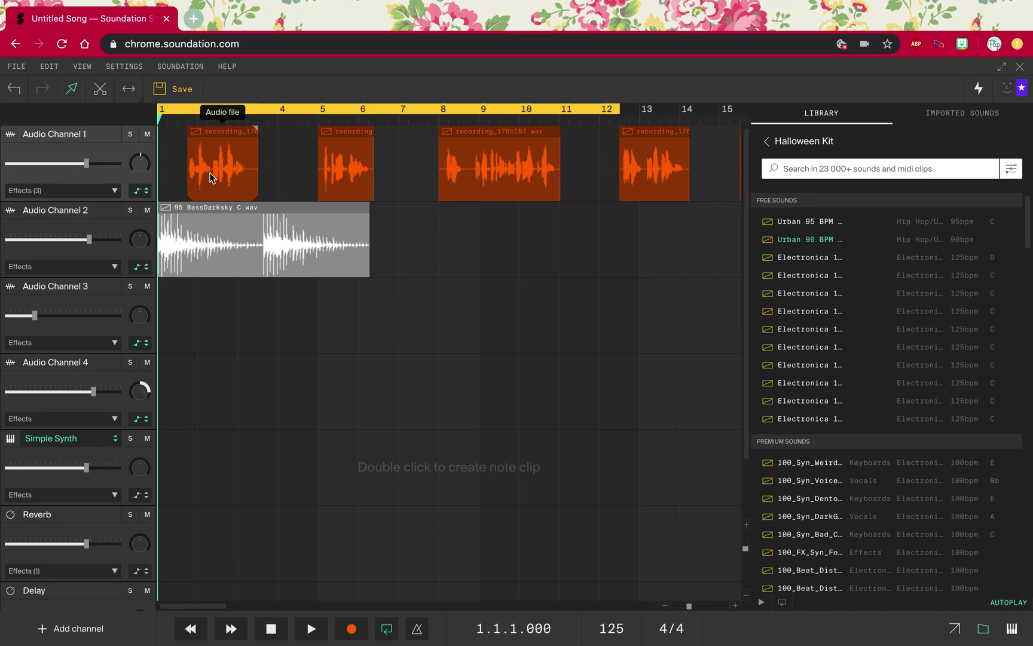
click(299, 253)
click(813, 370)
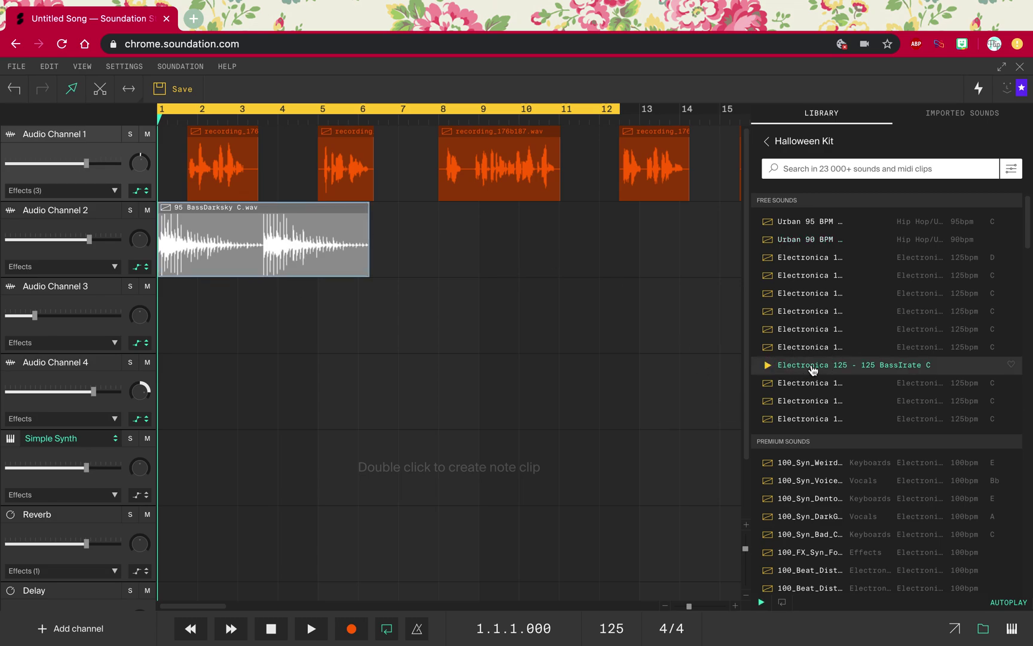
click(805, 331)
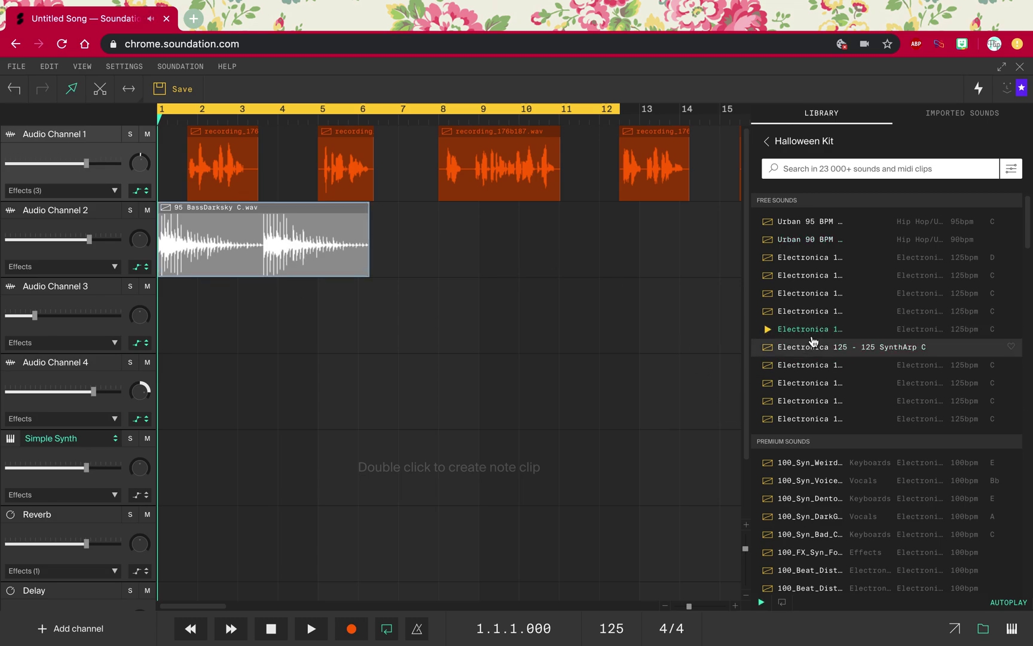
Try SynthArpeg on Audio Channel 3, then replace it with 125 SynthFlowPad C.wav at bar 8.
drag(817, 331, 518, 315)
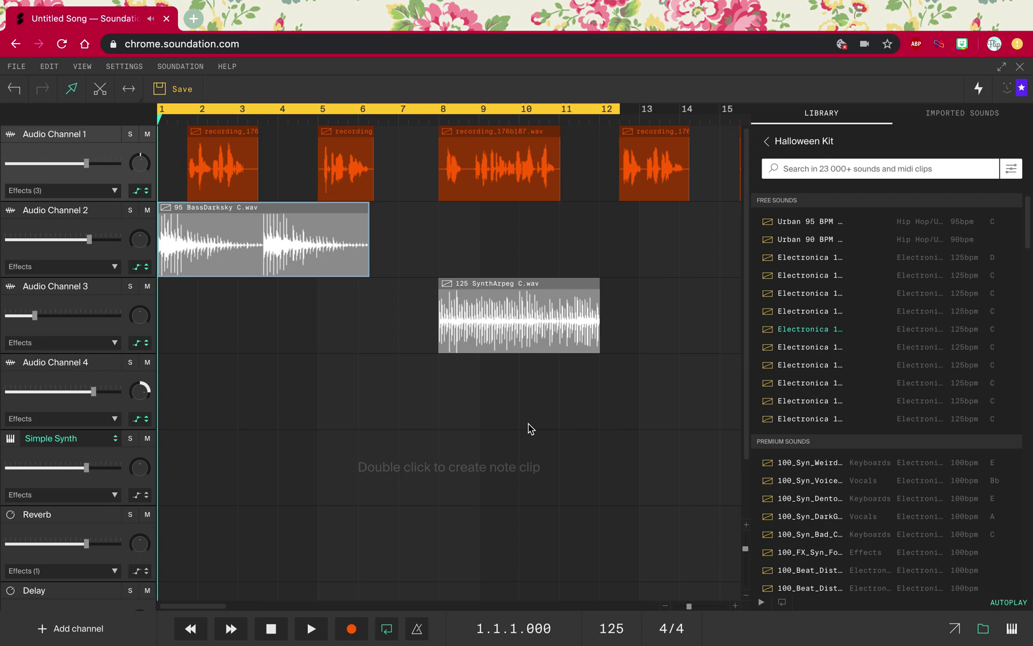
click(555, 326)
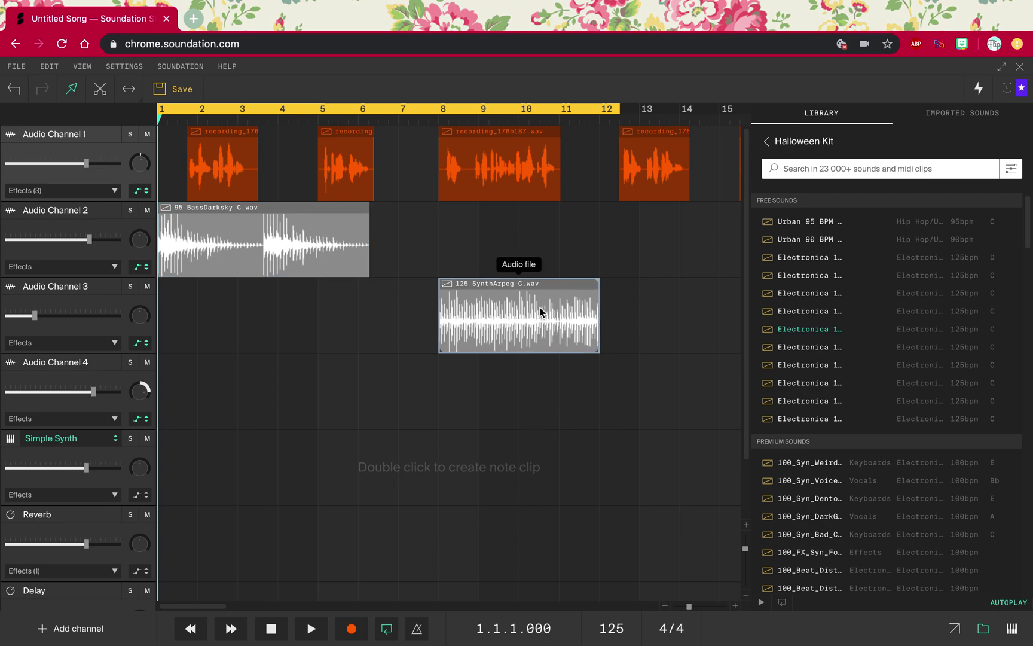
key(Delete)
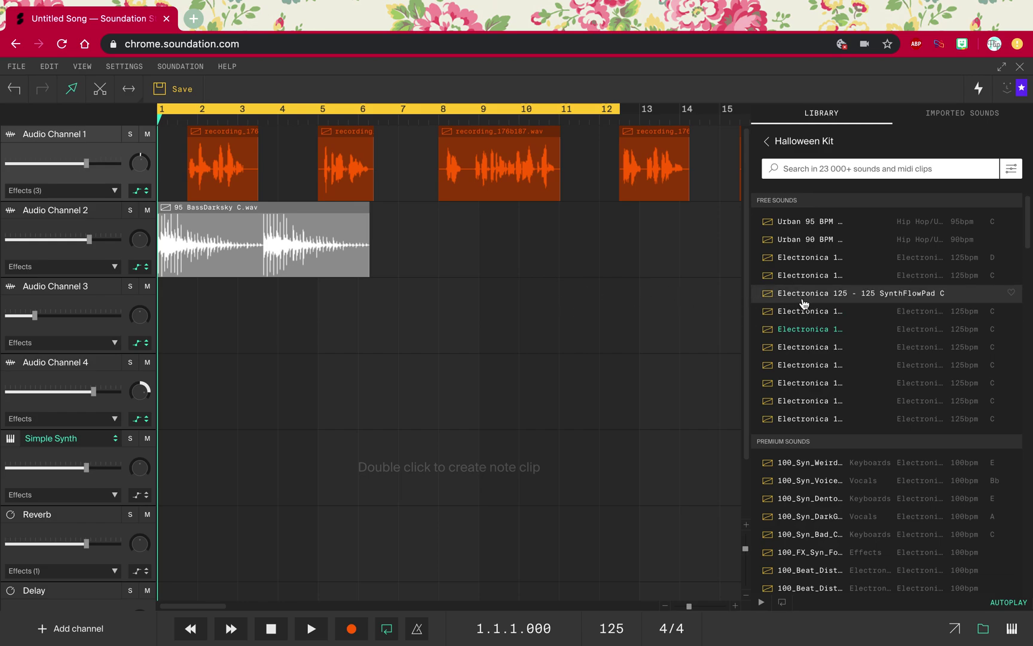
drag(789, 294, 540, 318)
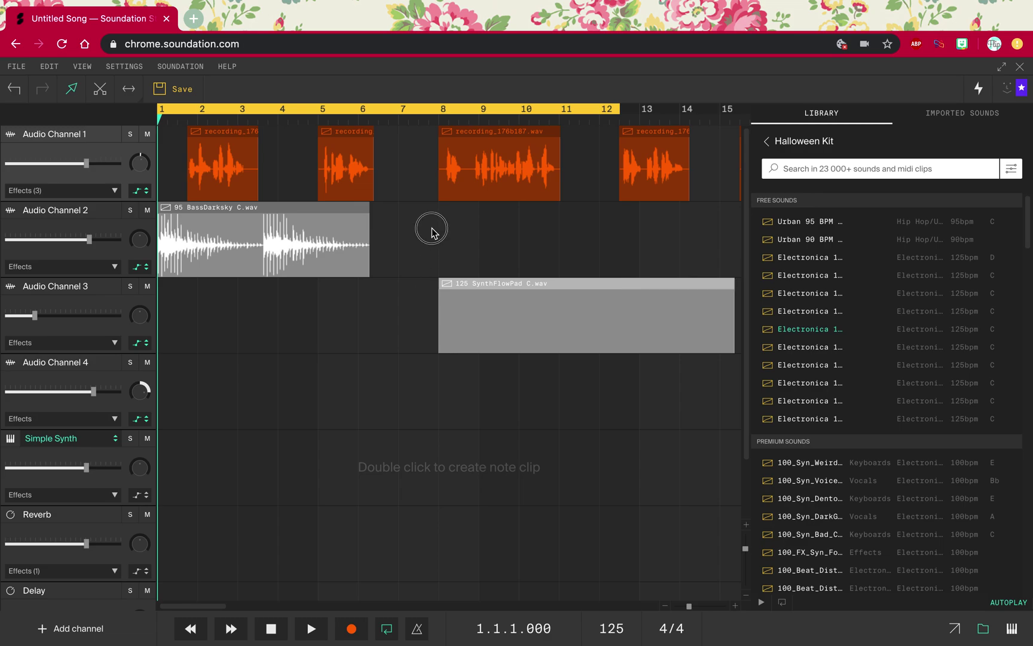
click(442, 113)
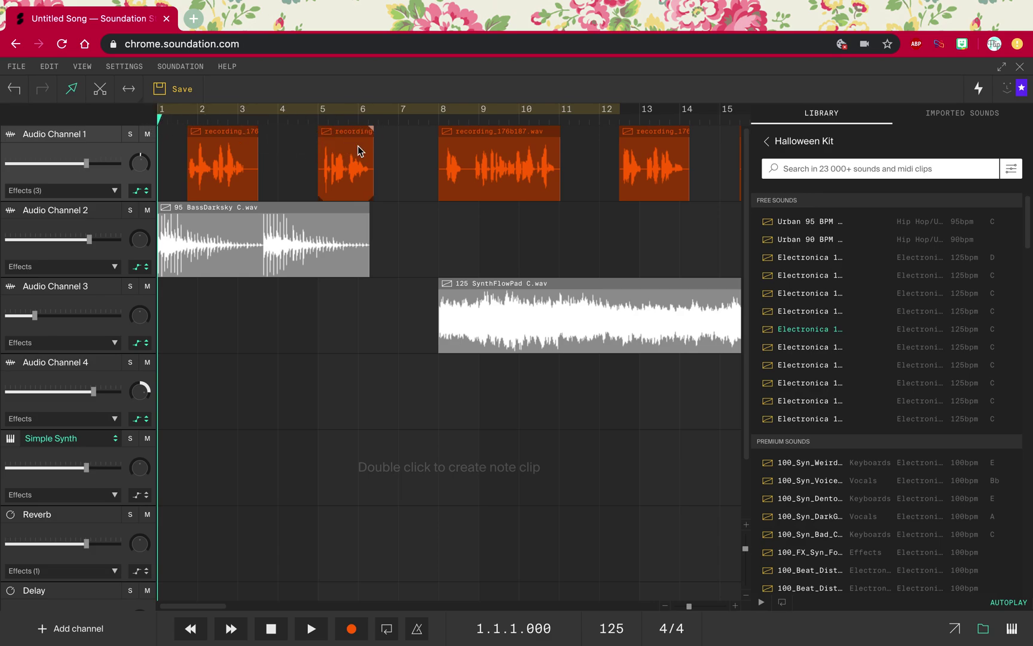
key(space)
drag(179, 117, 422, 117)
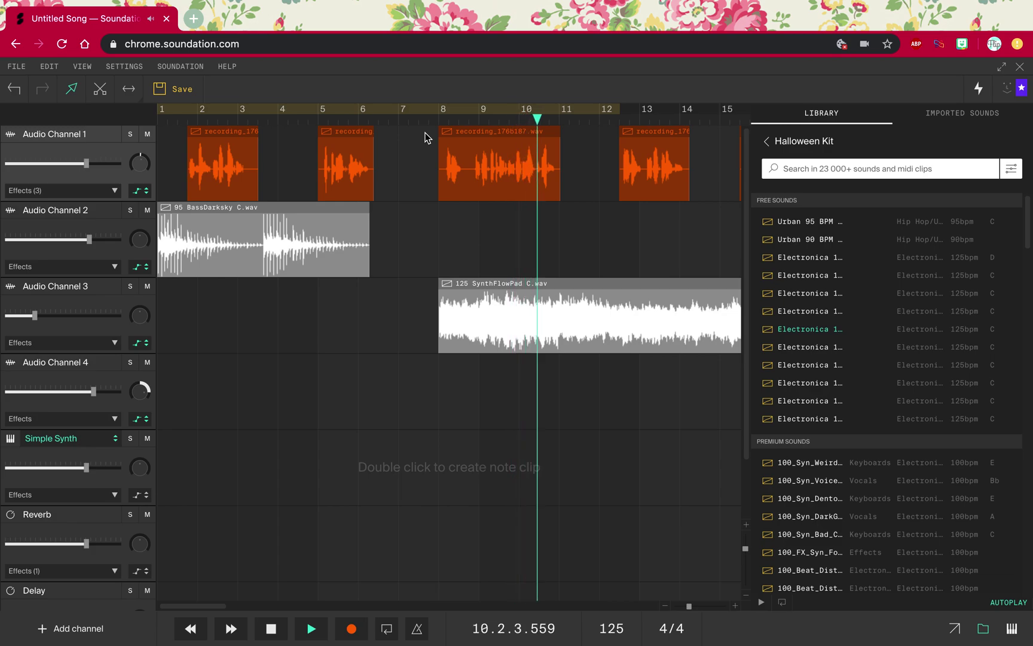
key(space)
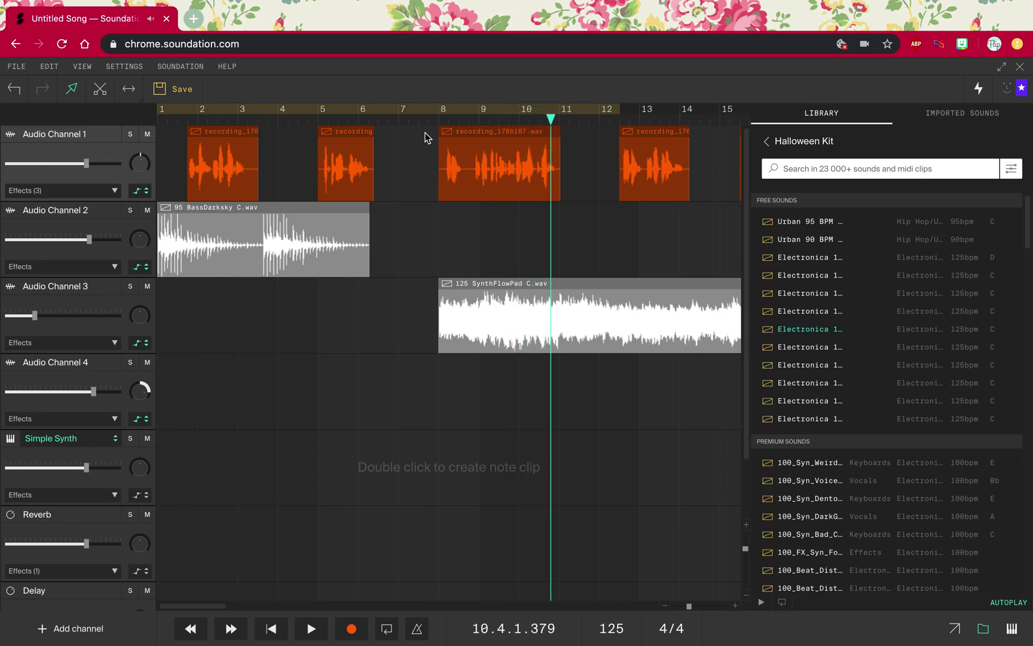
Switch the library to all sounds, move the playhead to bar 7, and nudge the second vocal clip earlier.
click(768, 146)
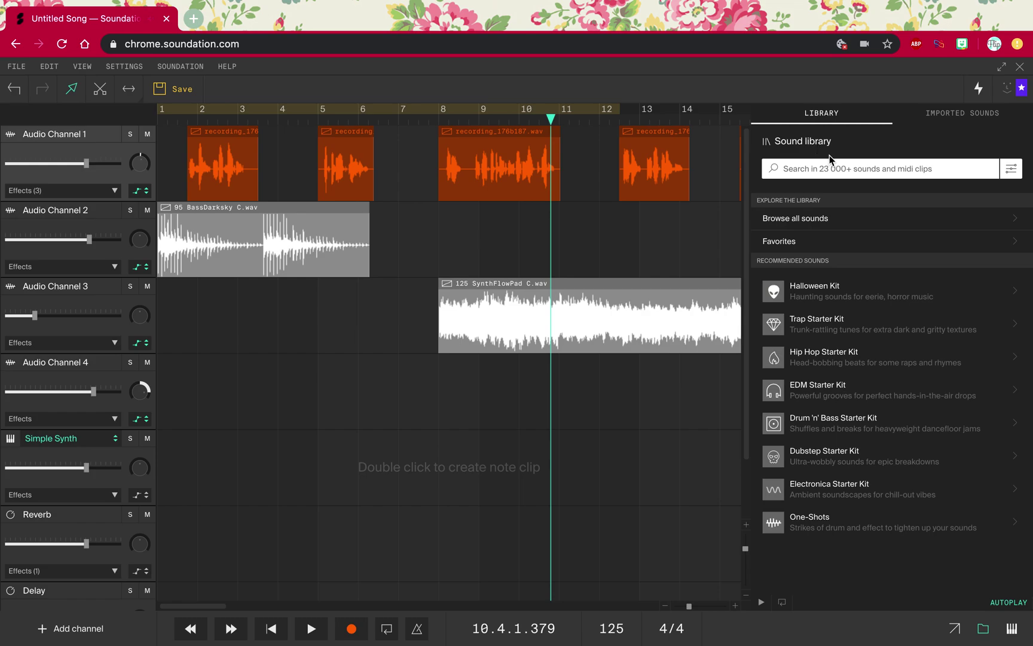
click(804, 219)
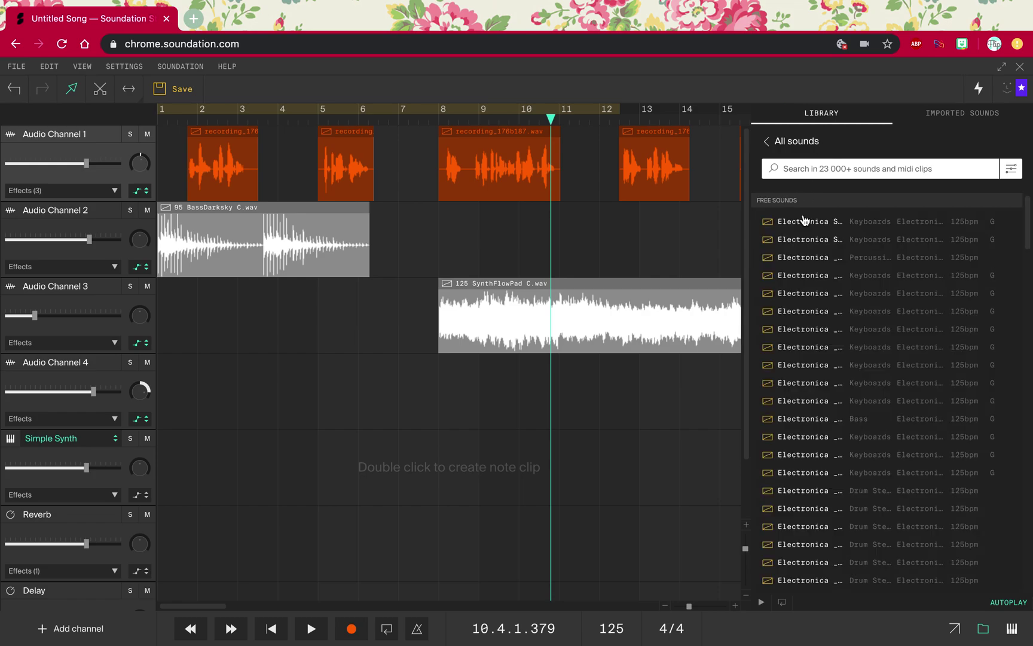
drag(550, 117, 401, 153)
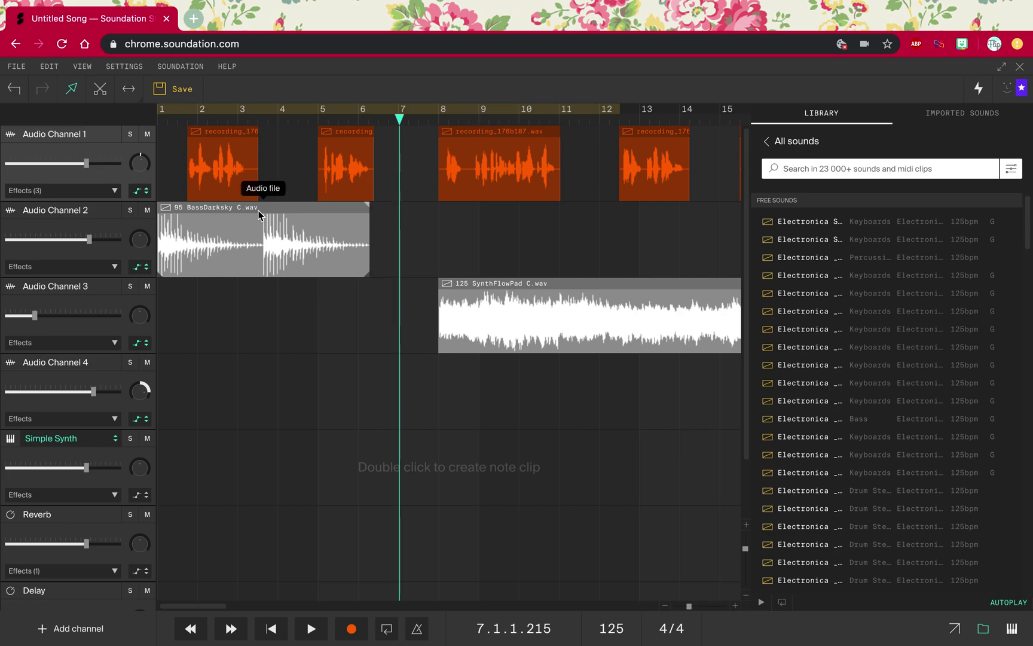
drag(344, 136, 334, 133)
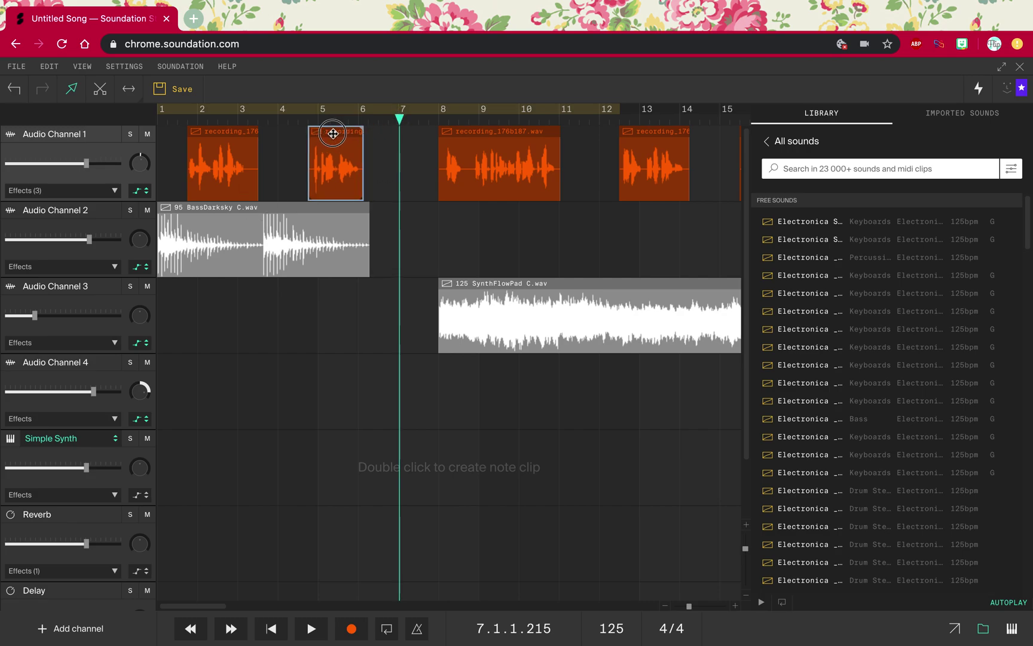
click(339, 386)
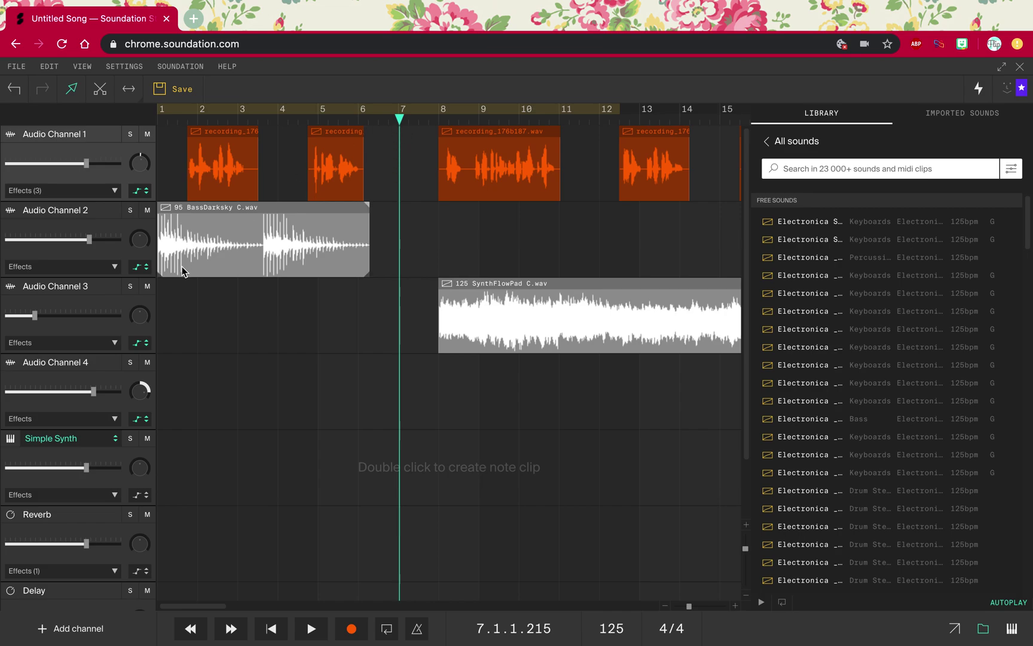
Select the BassDarksky clip and lower Audio Channel 2's volume slider.
click(210, 166)
click(212, 162)
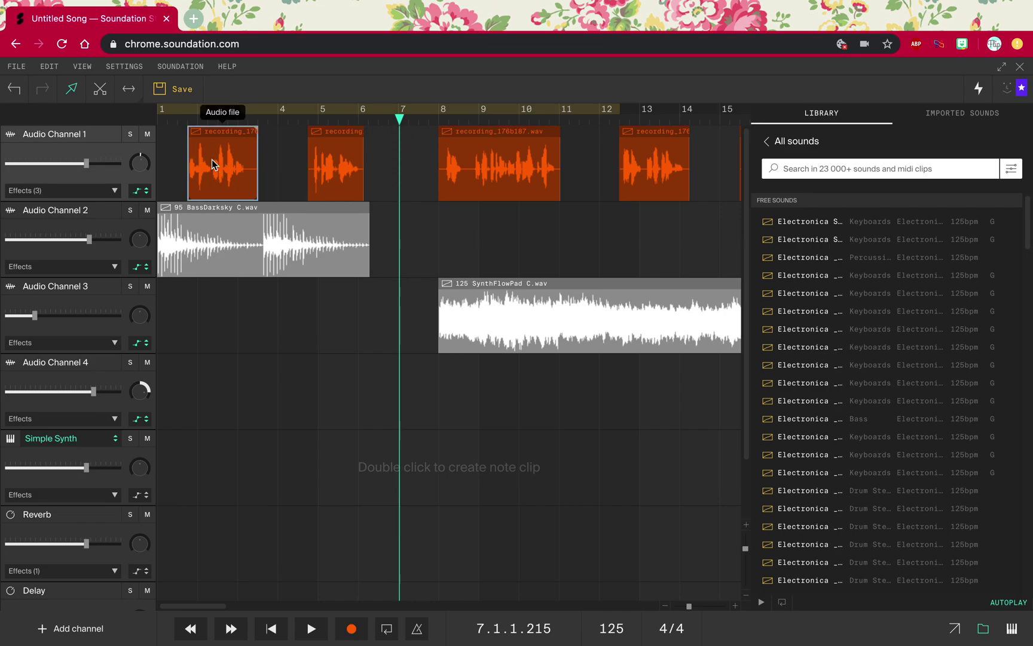
click(209, 273)
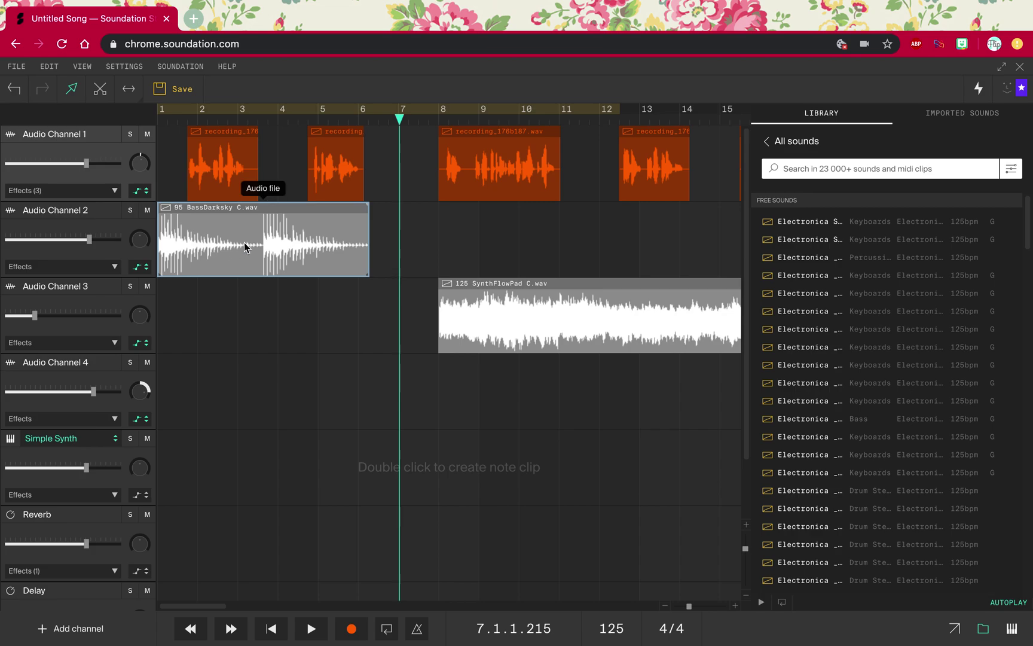
mouse_move(88, 243)
drag(89, 240, 56, 242)
Solo the bass channel, play it briefly from the start, then unsolo it.
mouse_move(88, 163)
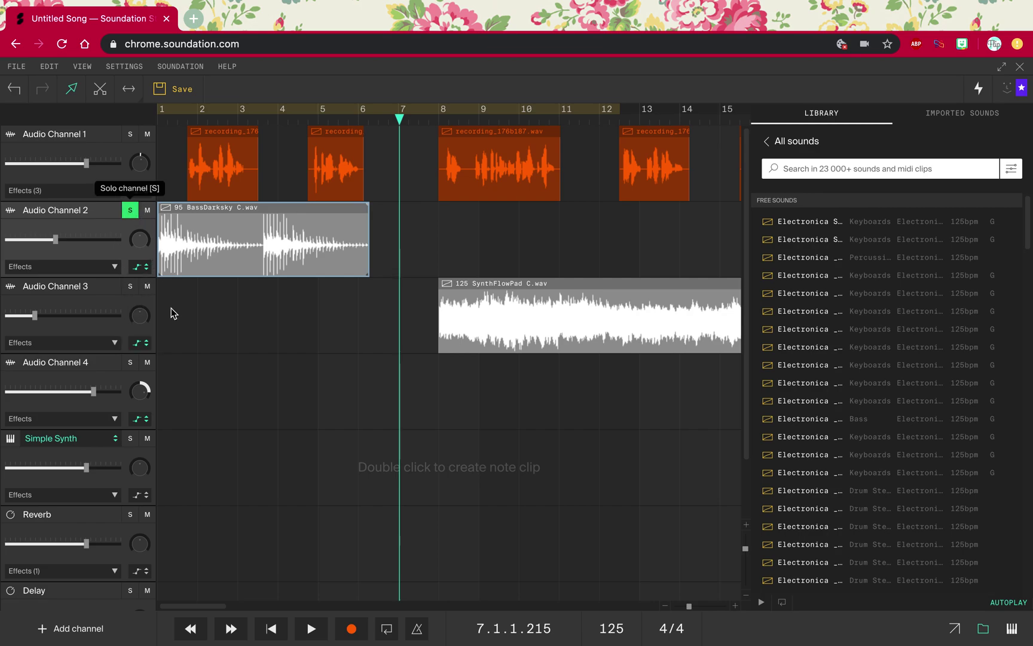
click(129, 209)
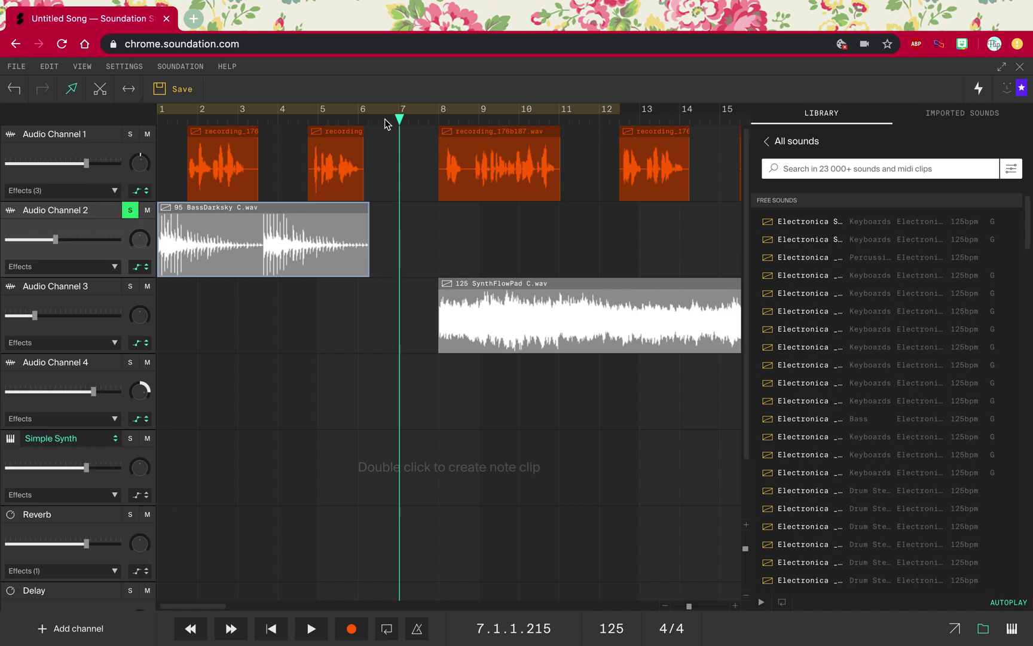
drag(400, 121, 157, 126)
key(space)
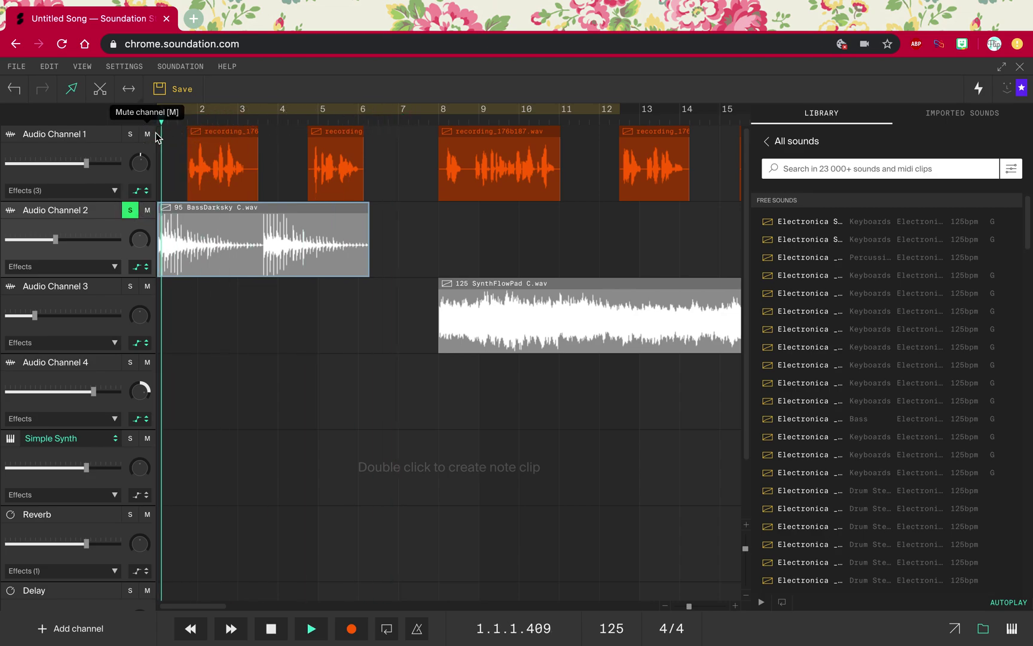
key(space)
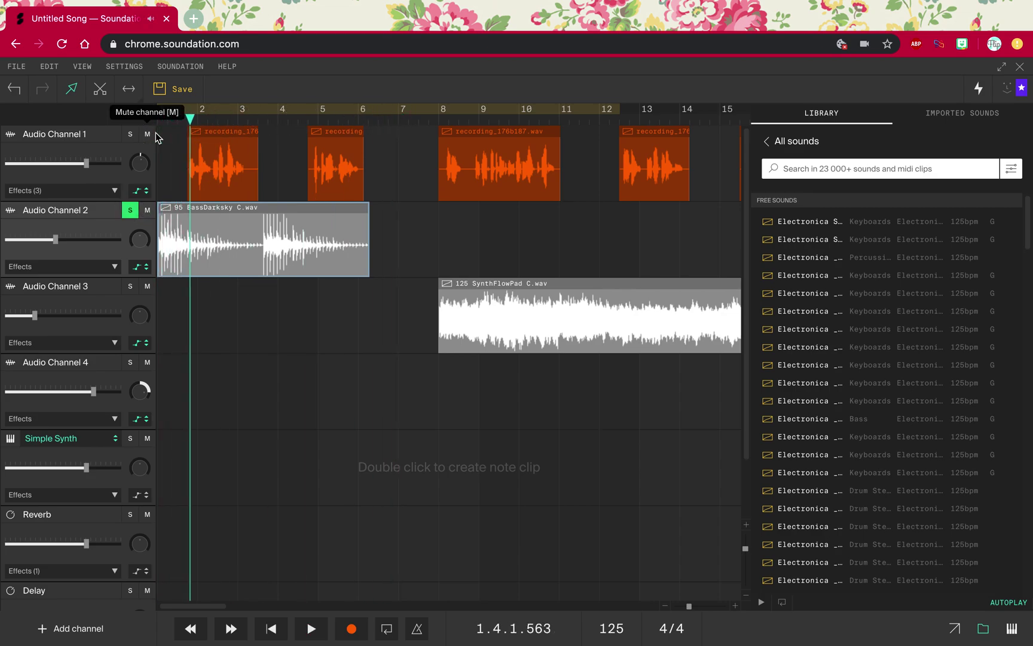
click(130, 210)
Show Audio Channel 2's volume automation, raise the start level and dip it shortly after.
click(144, 268)
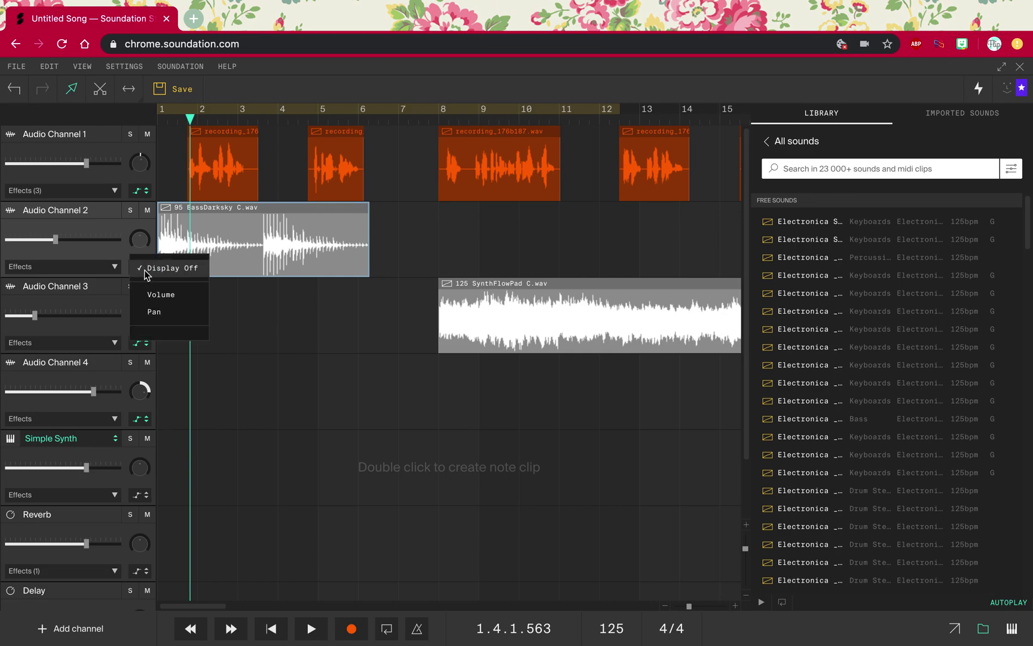
click(154, 294)
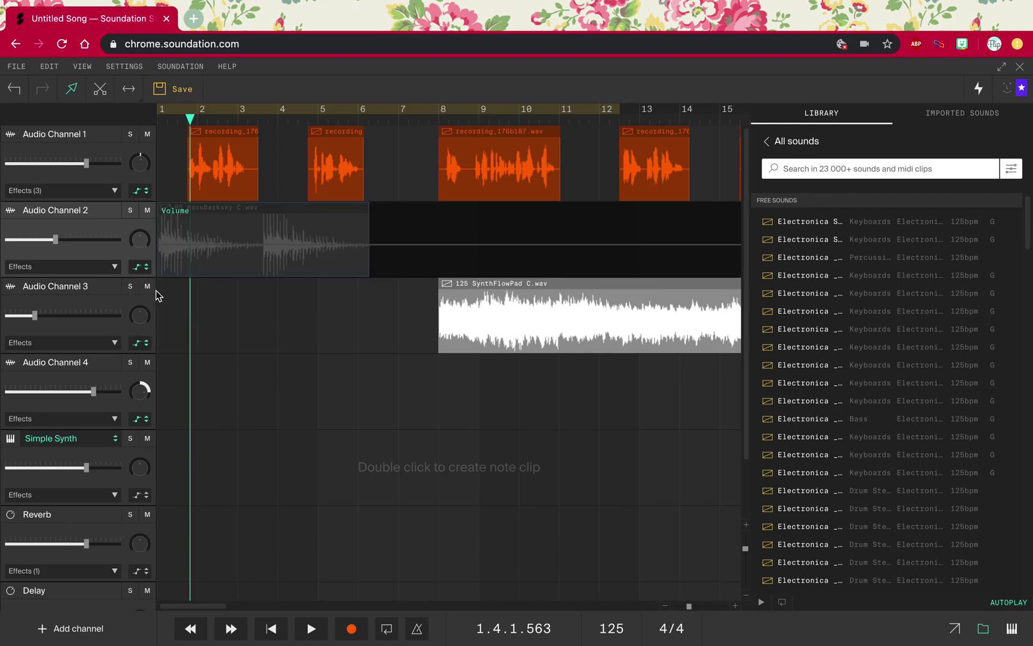
click(169, 244)
drag(167, 244, 164, 228)
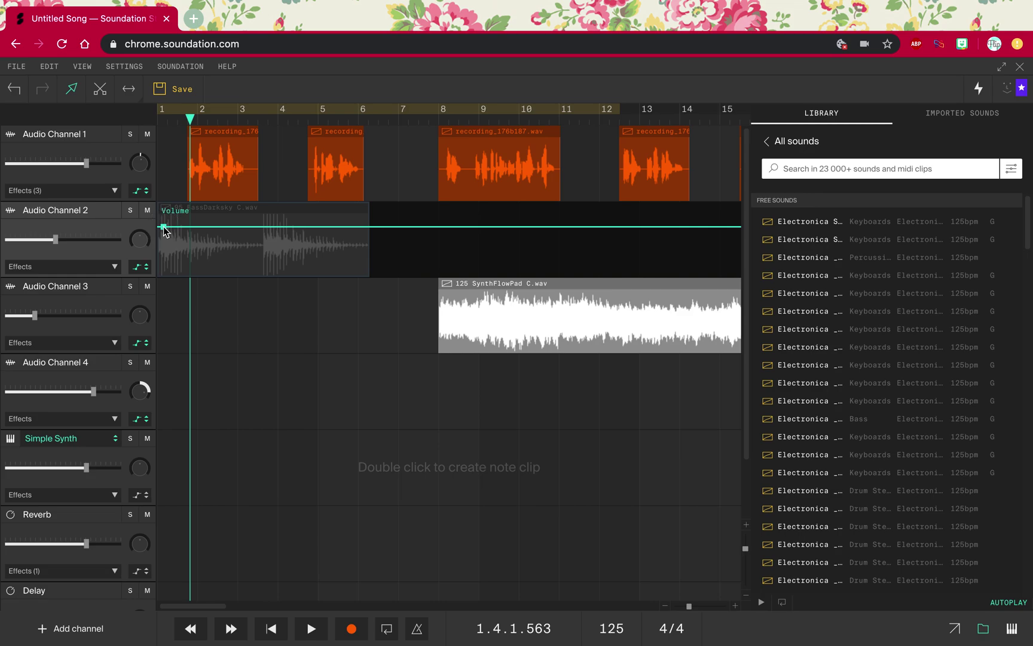
click(242, 227)
drag(242, 228, 194, 258)
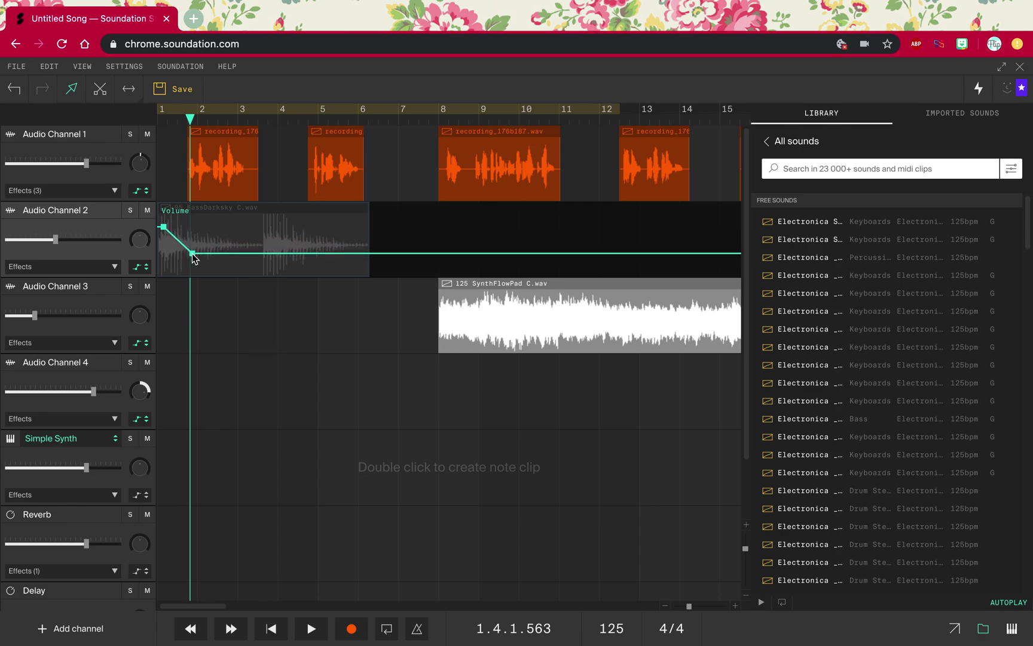
Bring the bass volume back up near bar 3, lower it again later, then hide the envelope.
click(233, 253)
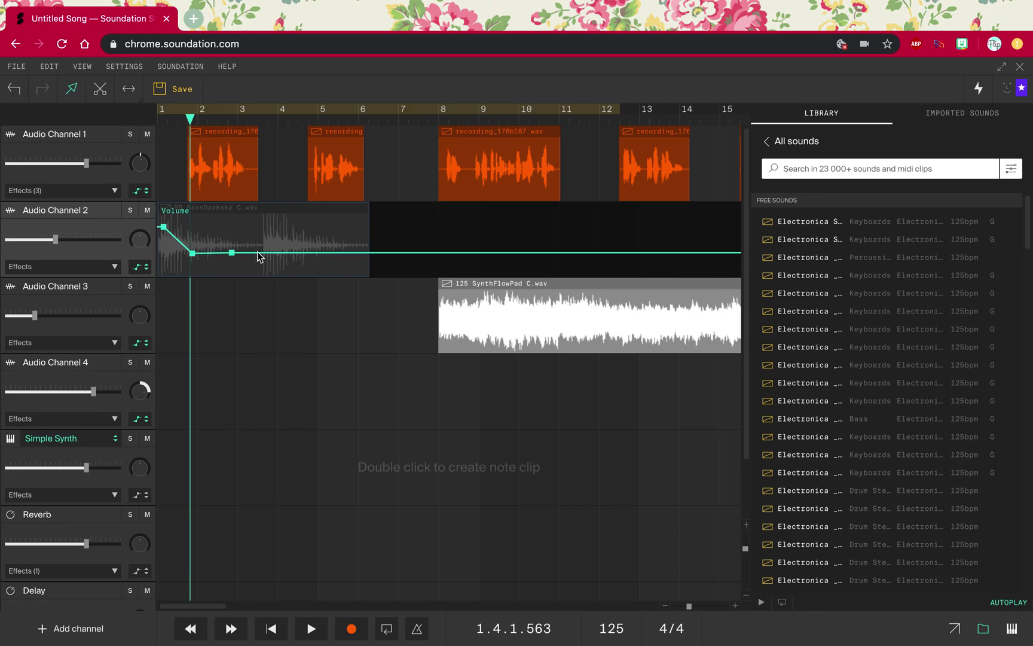
drag(259, 256, 275, 229)
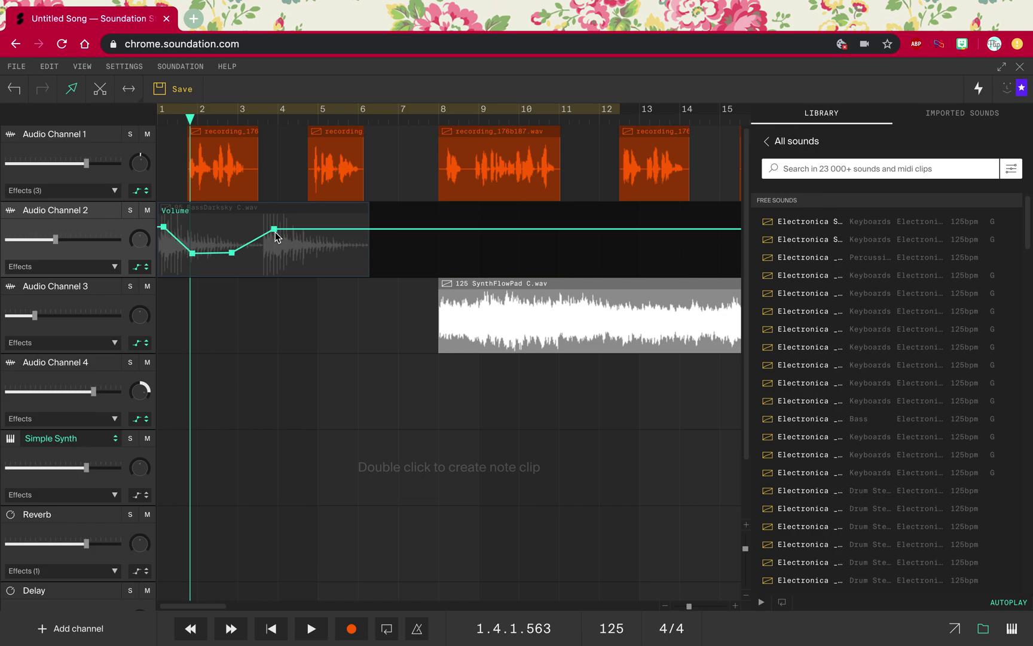
click(307, 229)
drag(361, 229, 369, 256)
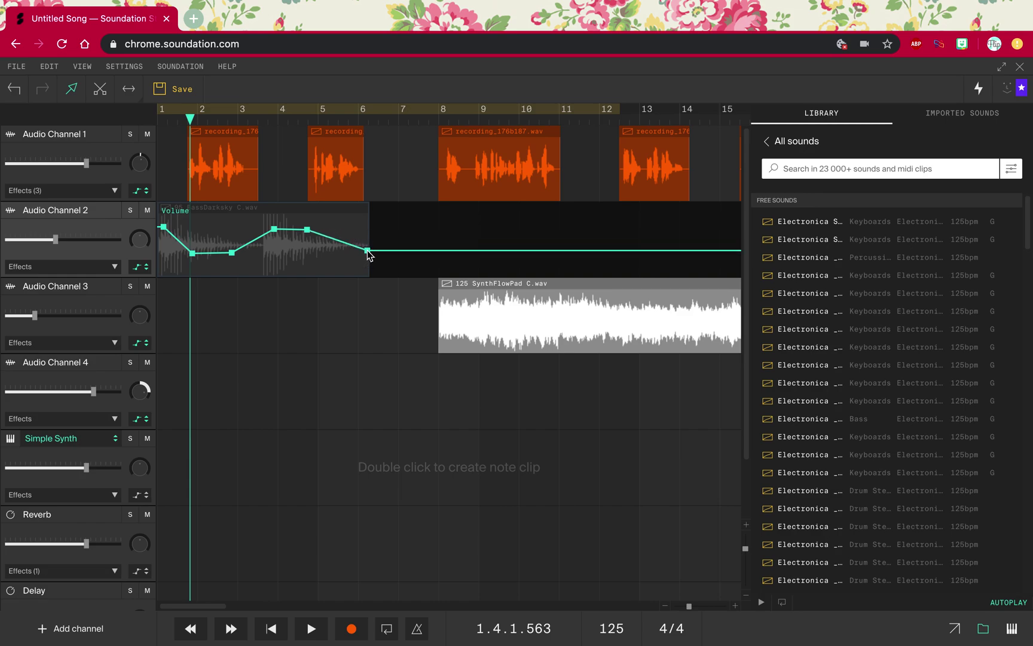
click(140, 266)
click(151, 268)
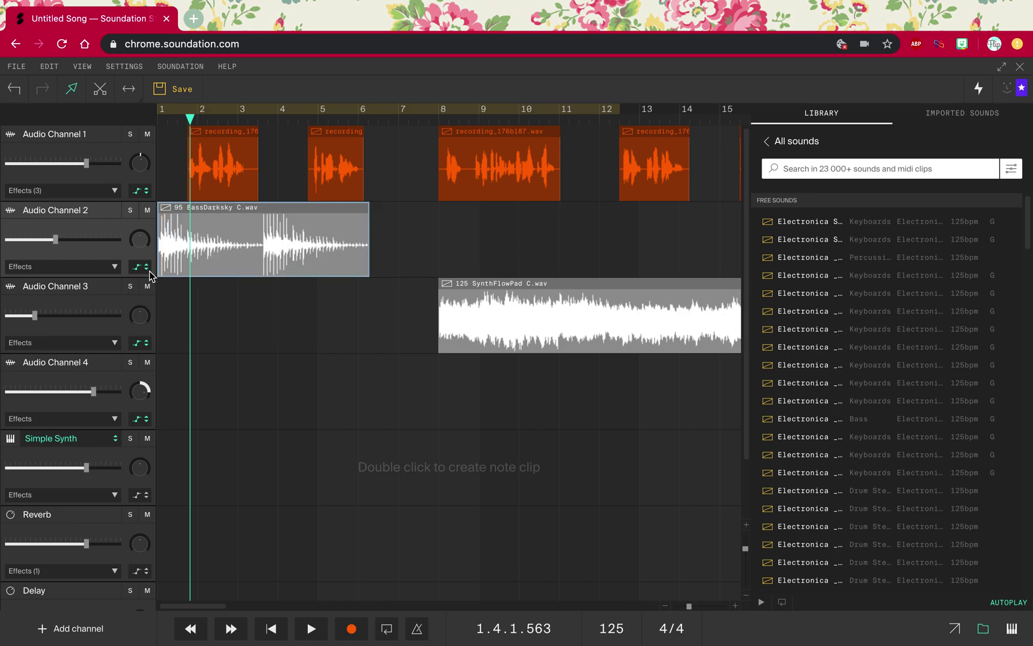
Play the song from bar 1, then show the bass volume envelope and raise the dip near bar 2.
drag(191, 117, 157, 120)
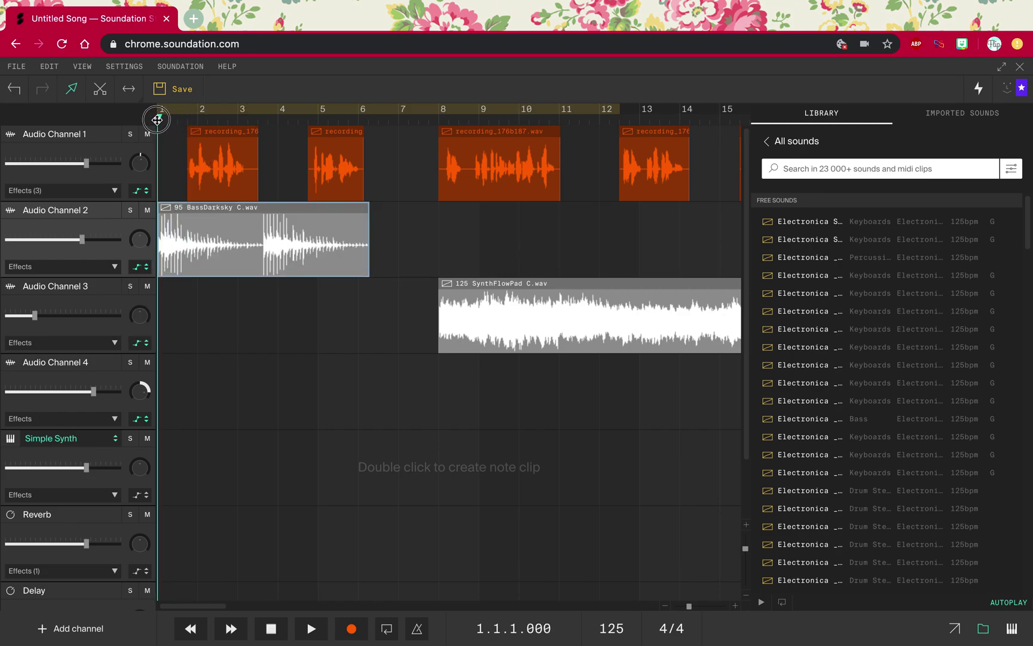
key(space)
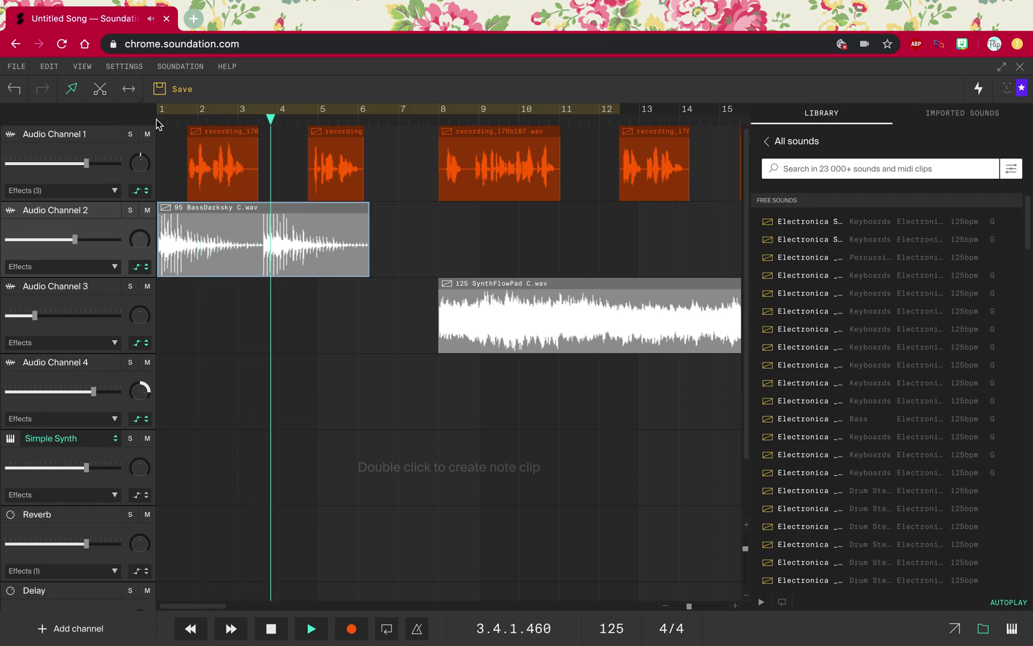
key(space)
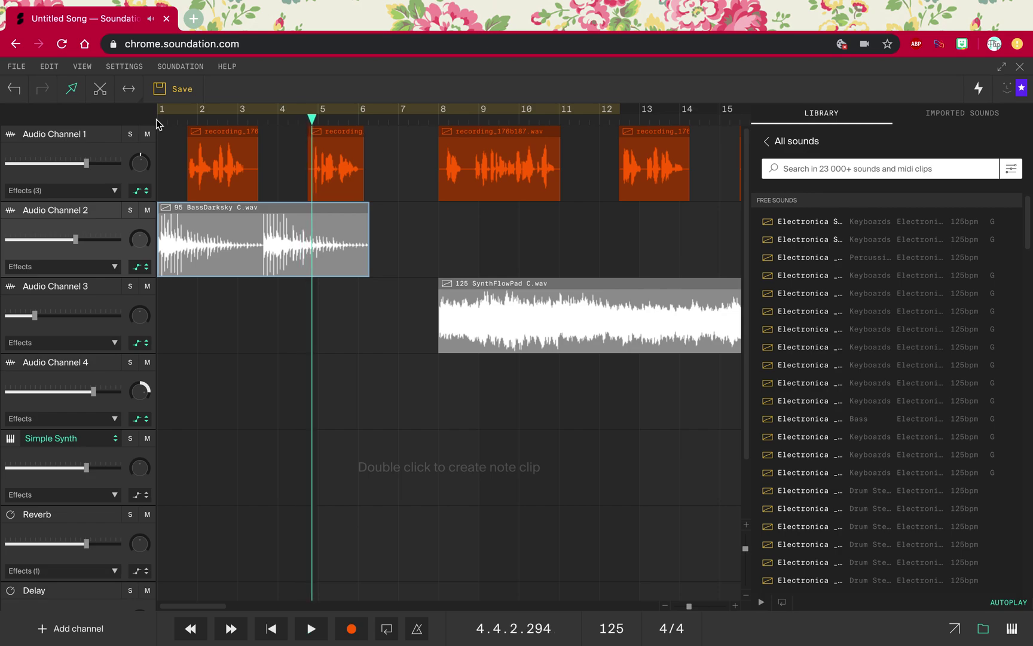
click(142, 266)
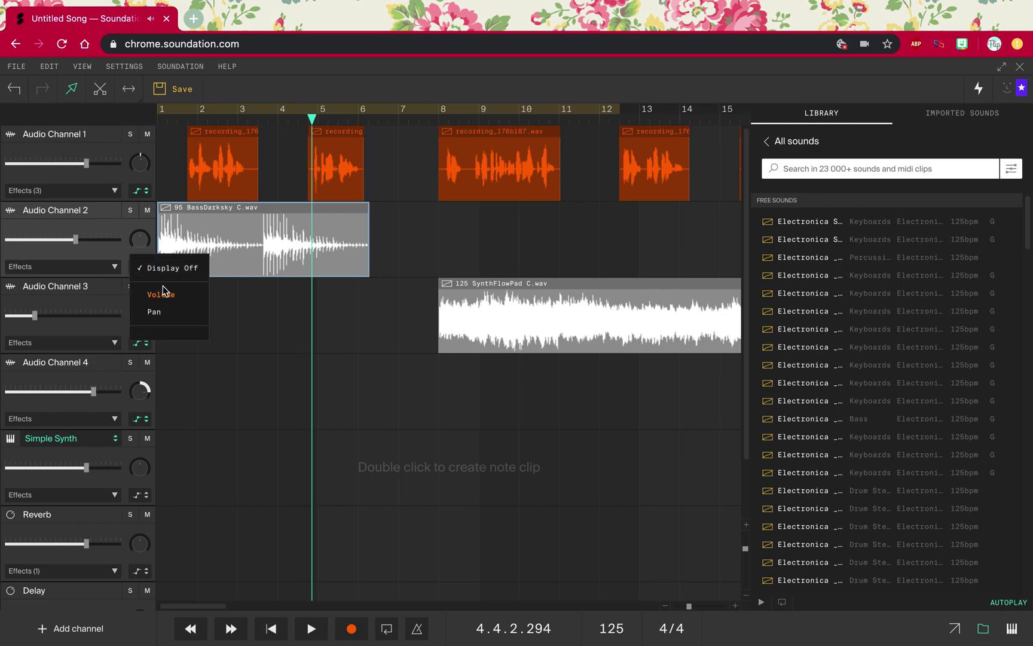
click(165, 290)
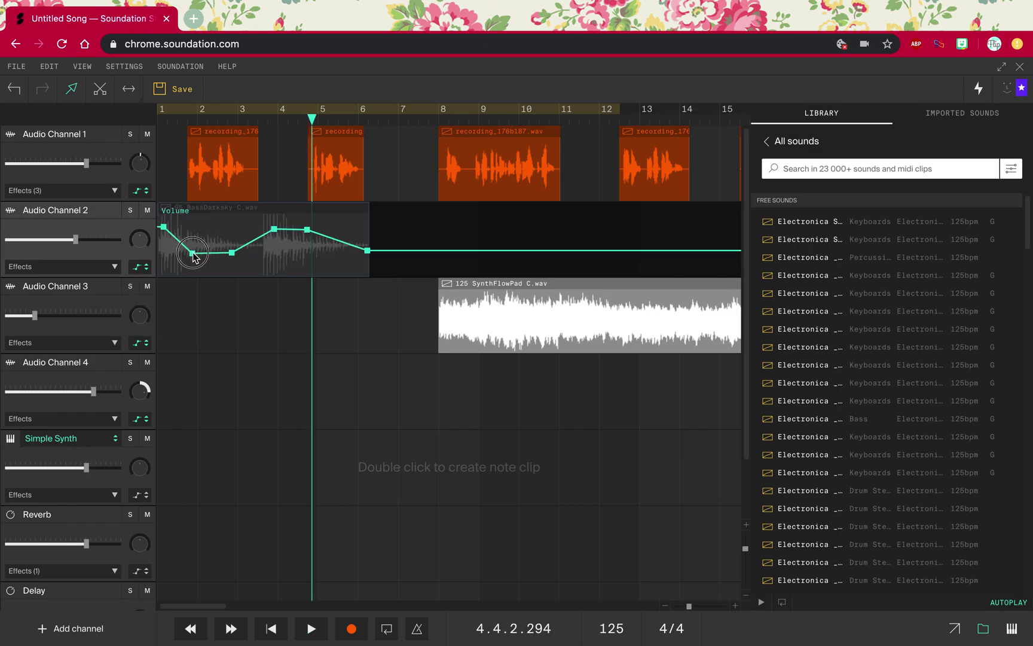
drag(192, 253, 231, 243)
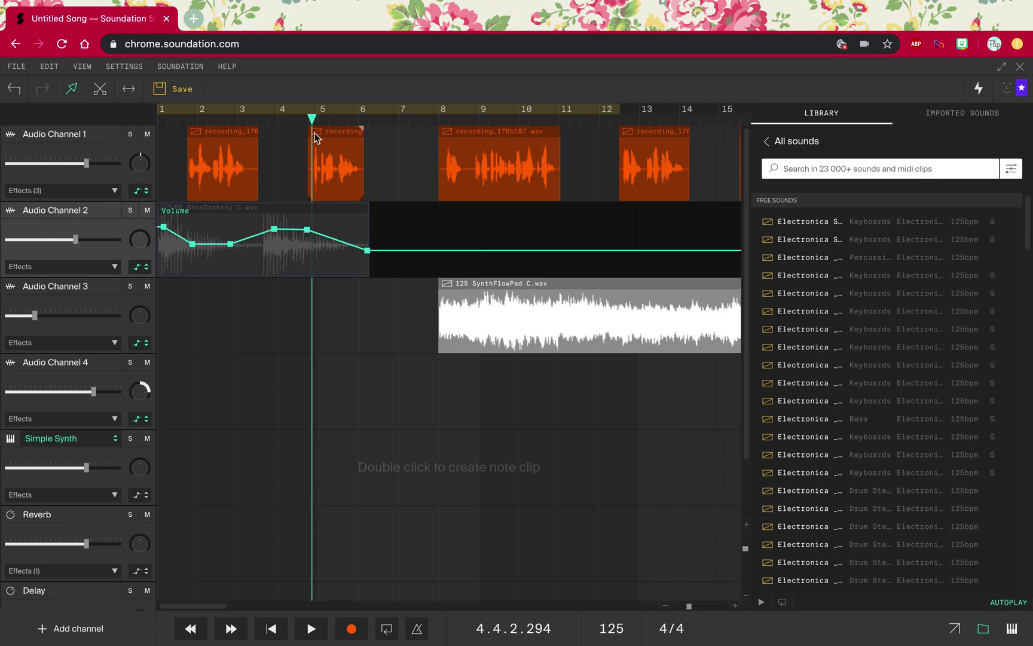
Replay from near bar 1 to hear the shallower dip, then hide the volume envelope.
drag(312, 118, 166, 134)
key(space)
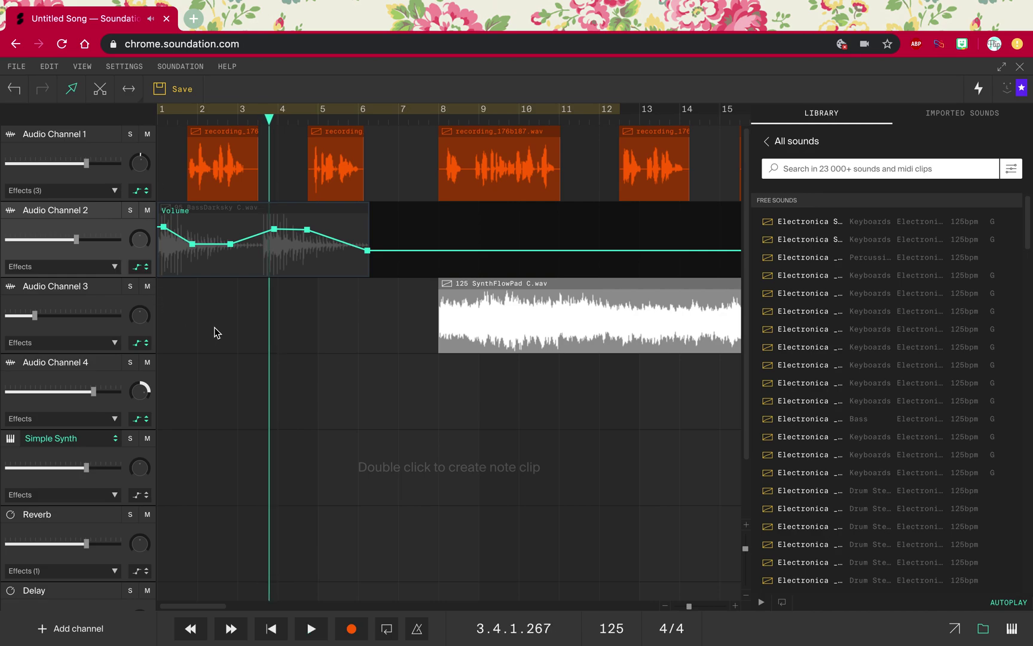
click(368, 319)
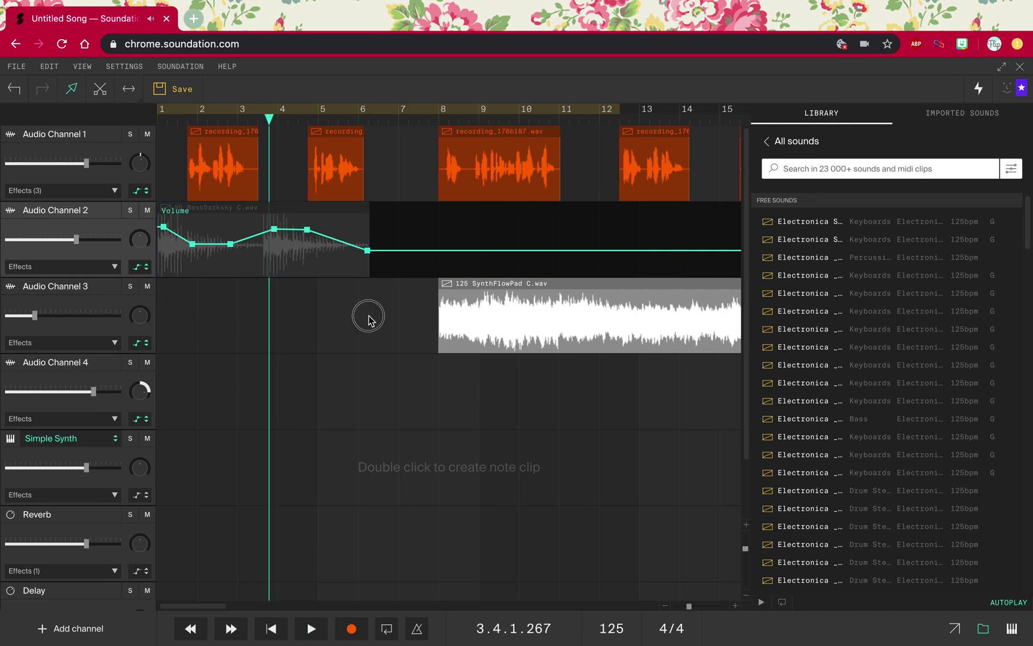
click(141, 266)
click(153, 281)
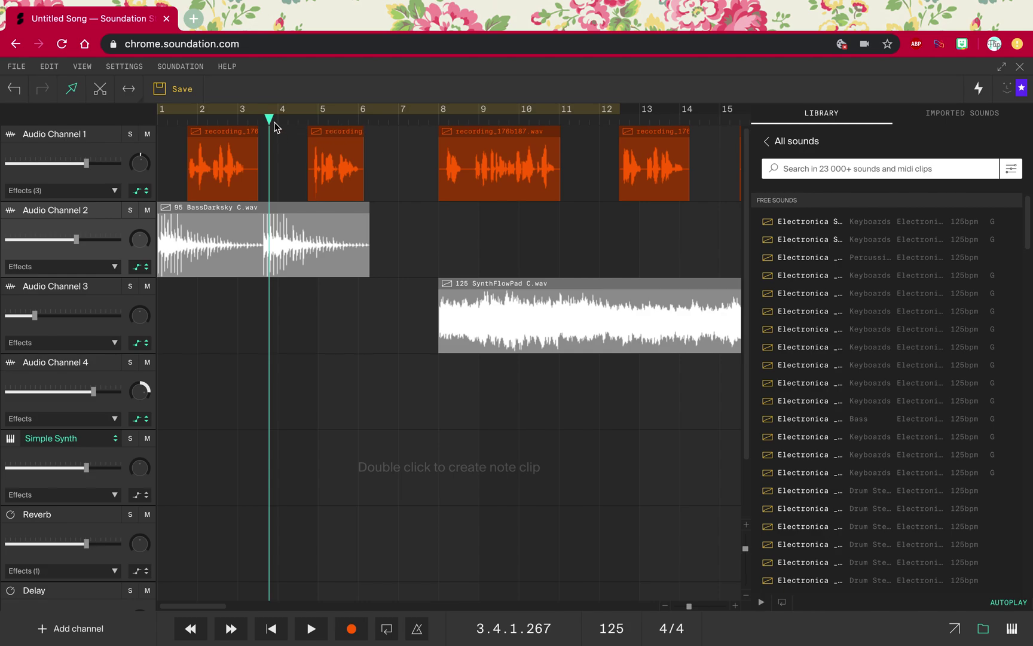
Move the SynthFlowPad clip to start at bar 7 and set the playhead there.
drag(270, 119, 434, 117)
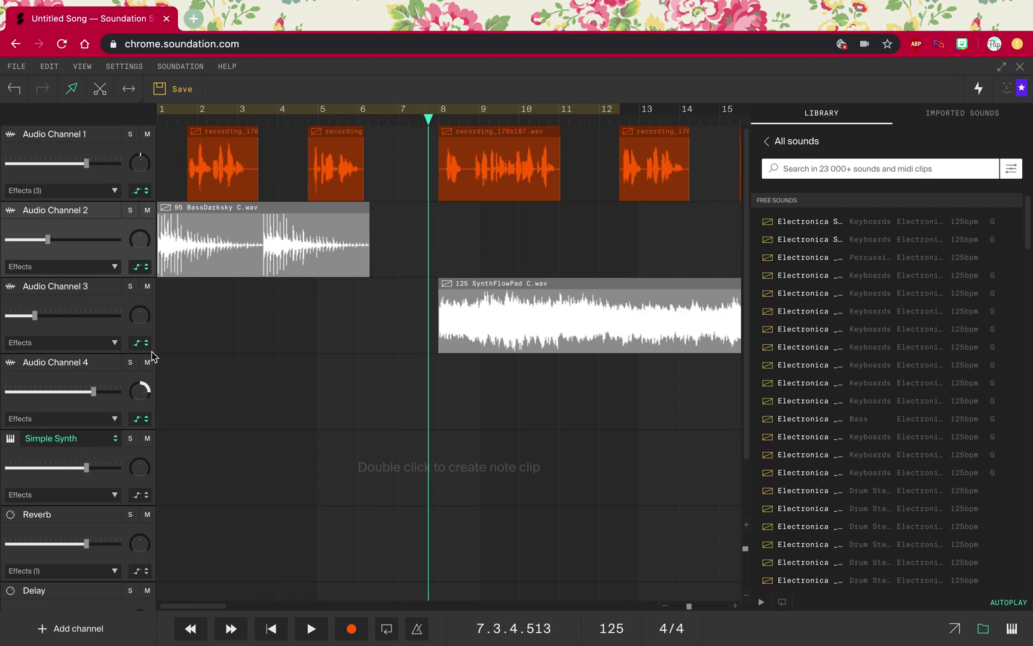
click(505, 320)
drag(505, 320, 472, 320)
click(429, 119)
drag(430, 120, 397, 119)
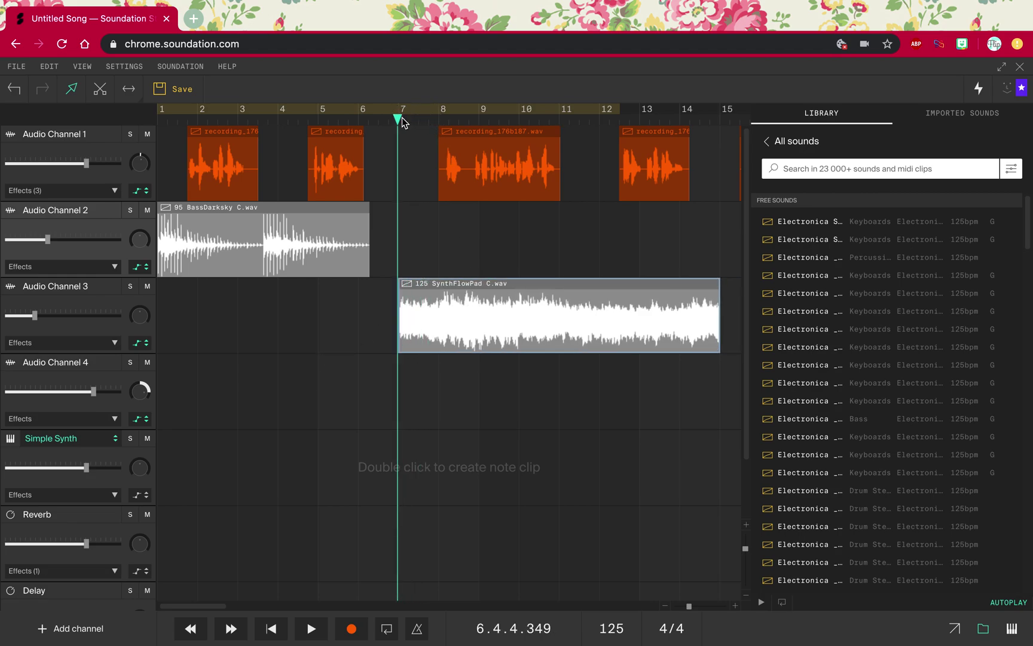
Show Audio Channel 3's pan automation and drag points into a zigzag from bar 7 to about bar 13.
click(142, 346)
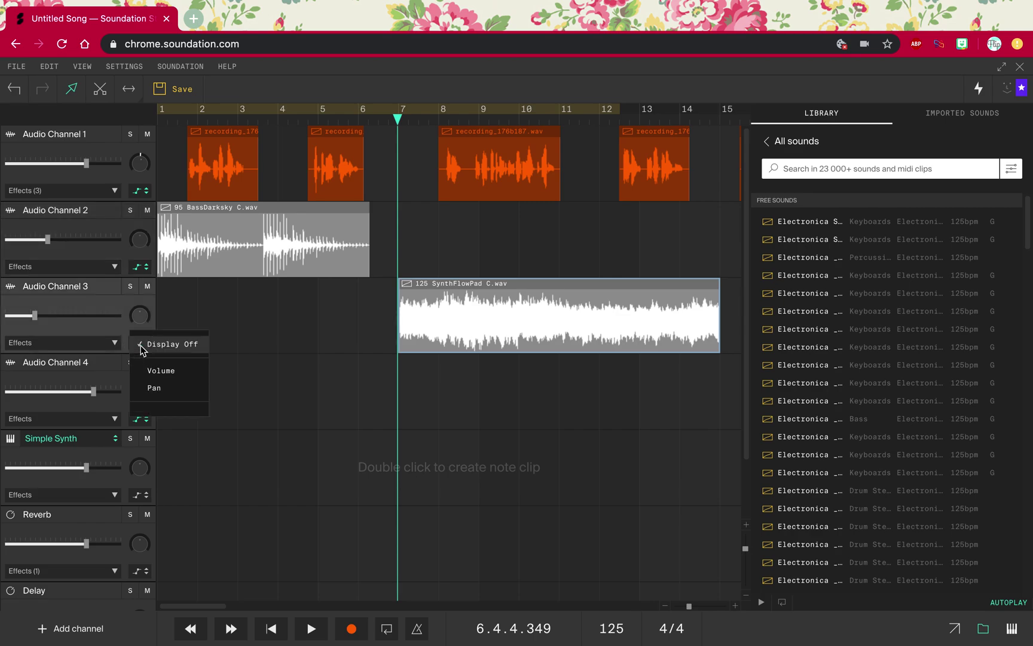
click(168, 388)
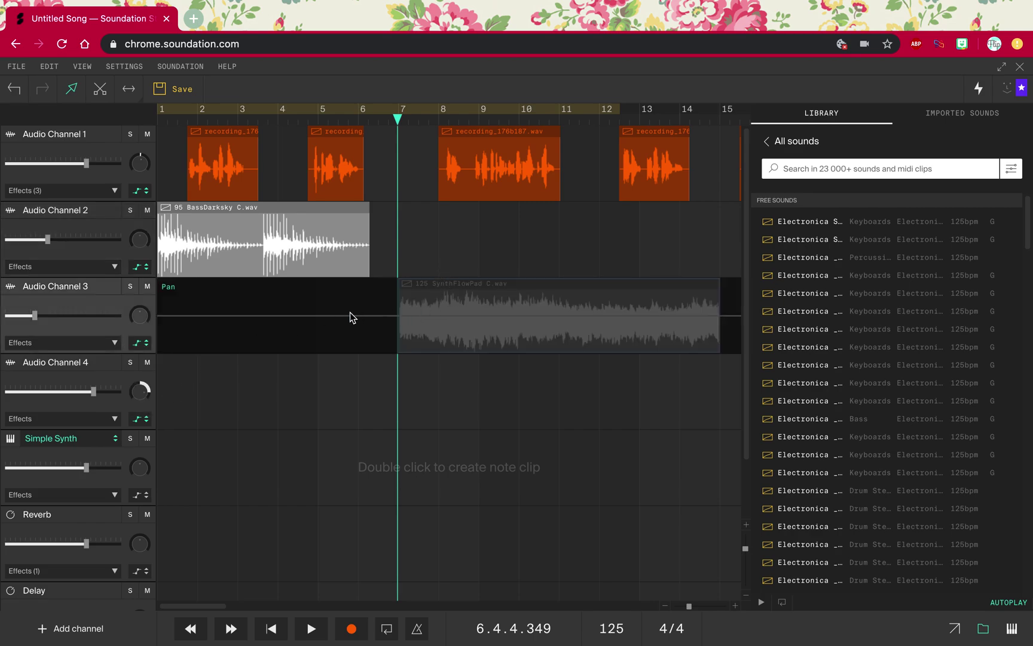
drag(404, 315, 400, 299)
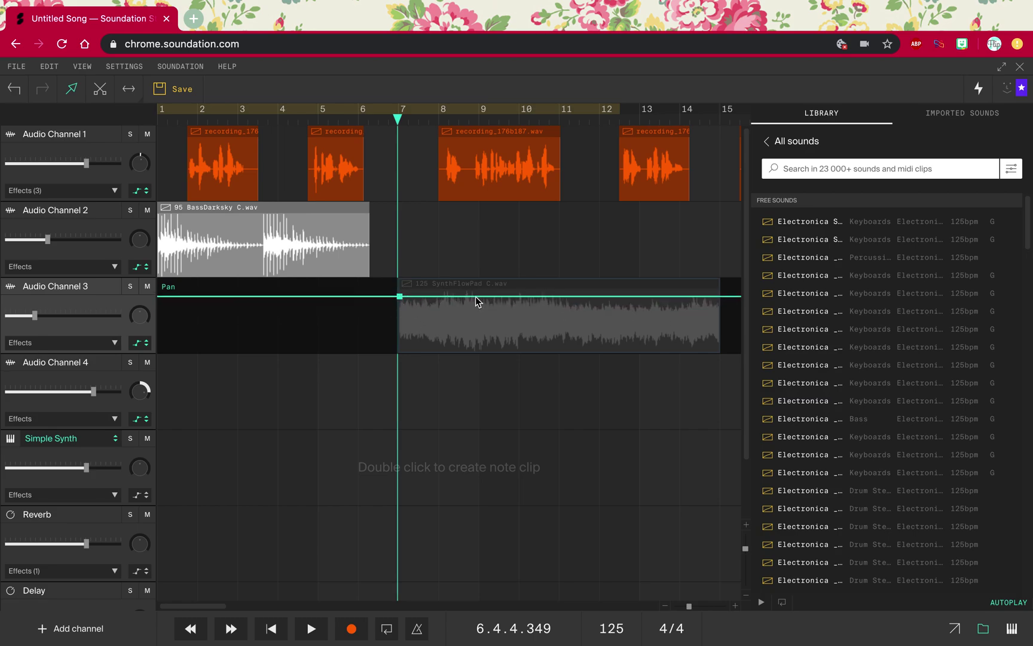
drag(476, 298, 624, 350)
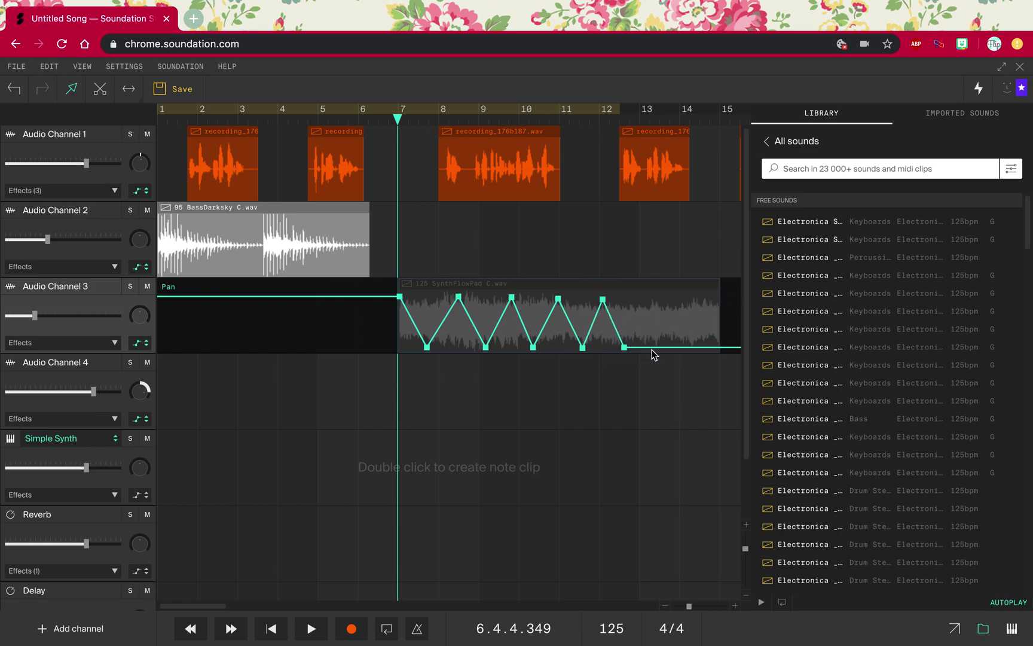
drag(662, 348, 650, 299)
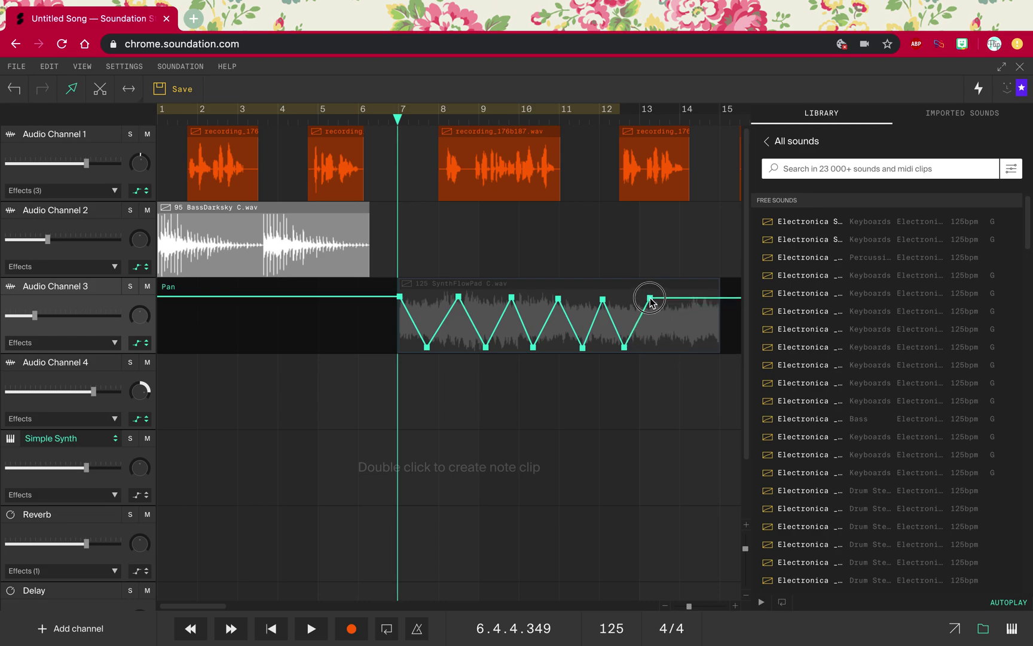
Solo Audio Channel 3 and play it to hear the panning.
click(130, 286)
key(space)
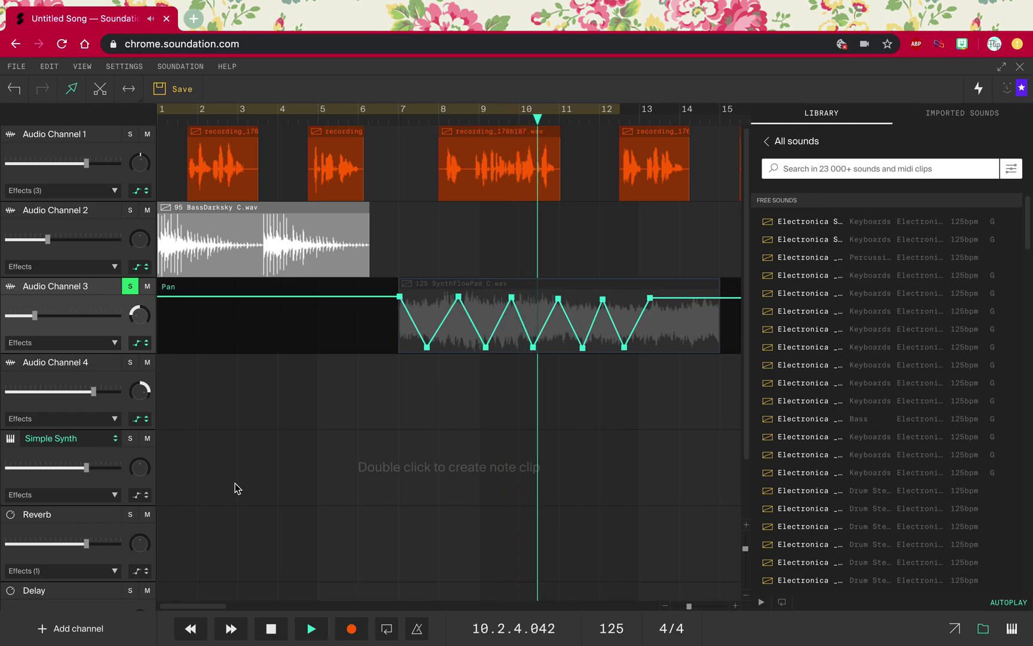
key(space)
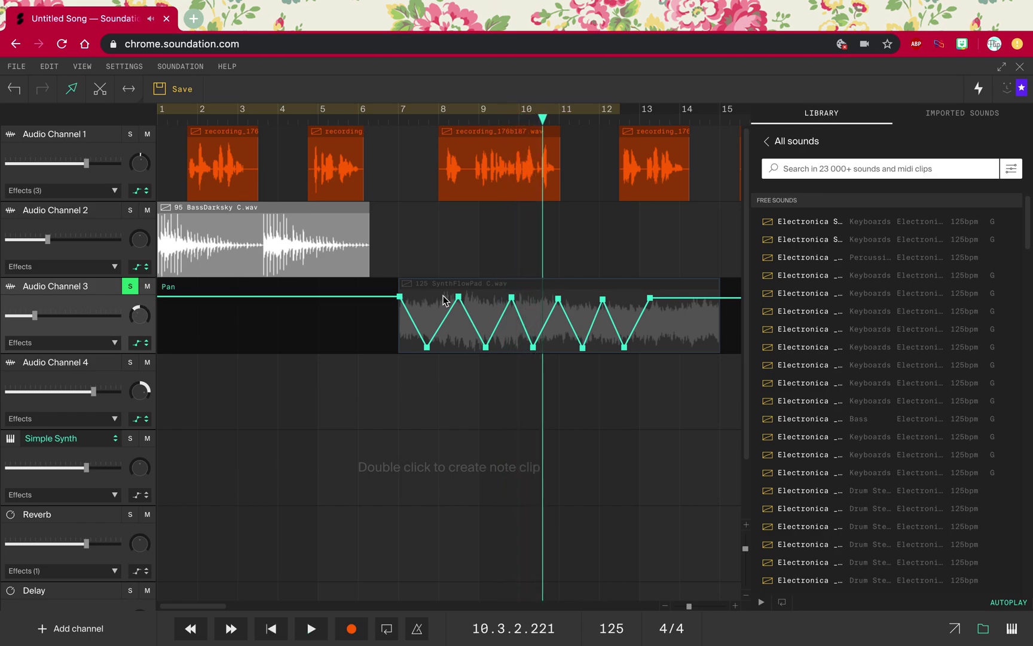
Reshape the pan points: shift high points right, delete one, and raise a low point near bar 10.
drag(460, 297, 581, 299)
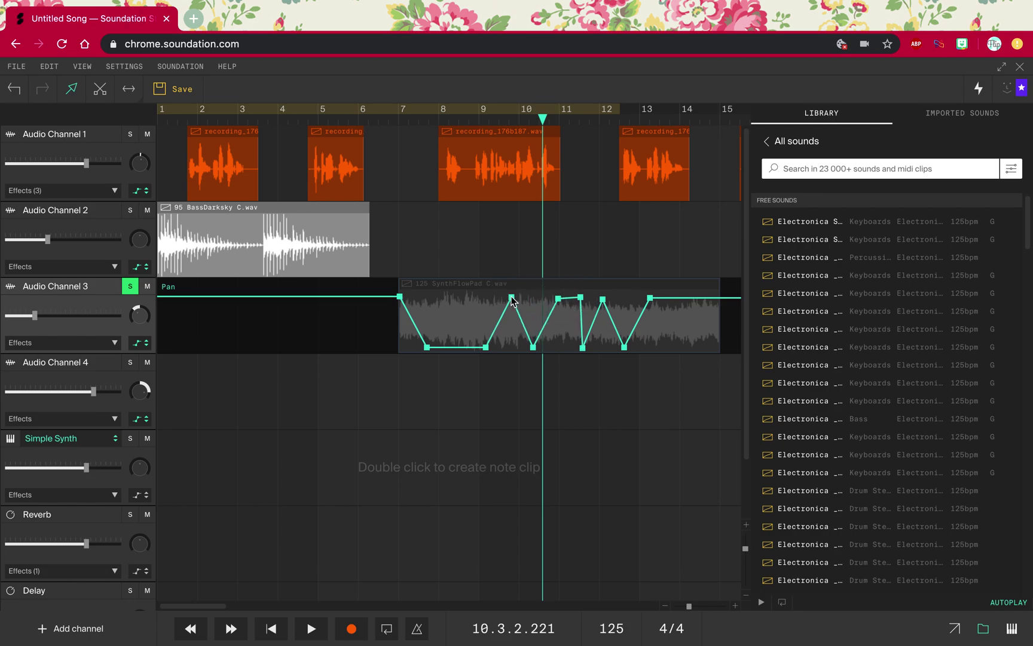
drag(512, 298, 595, 305)
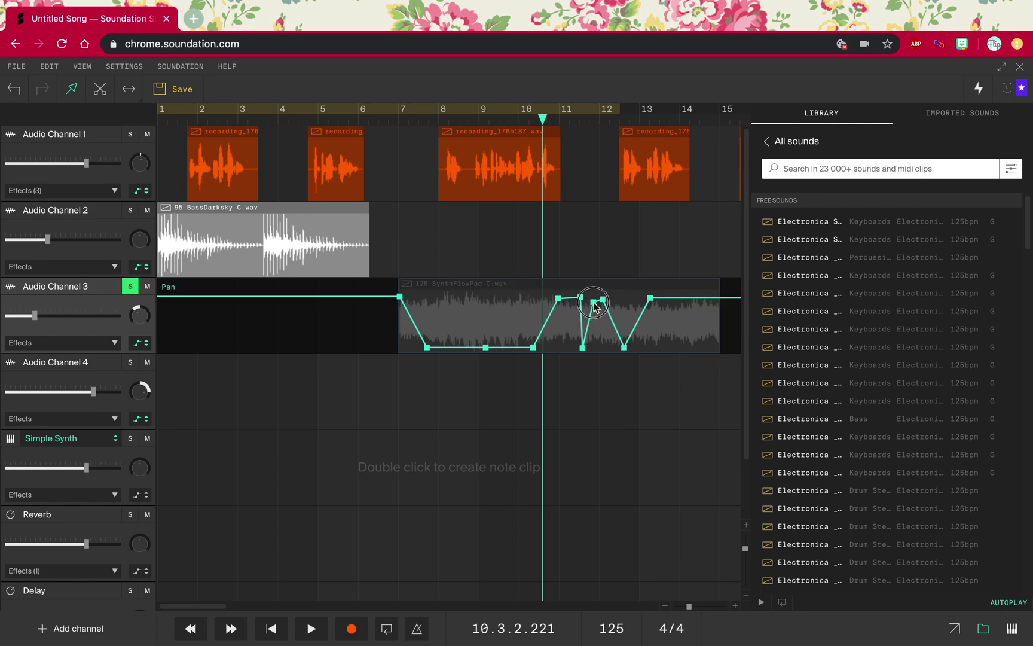
double_click(558, 298)
drag(582, 297, 584, 299)
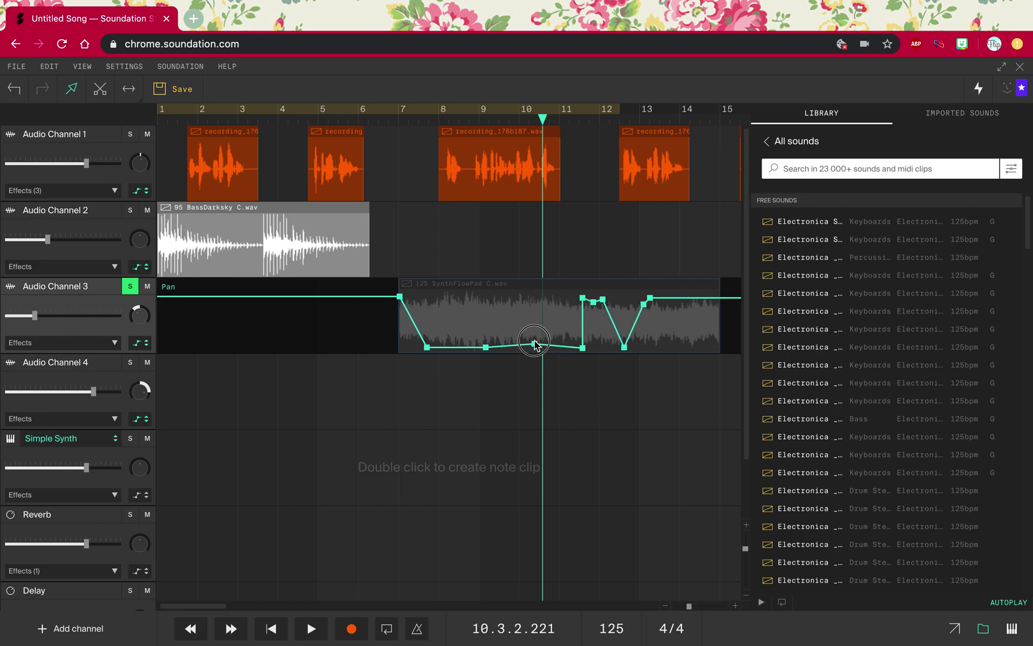
drag(533, 346, 555, 300)
Accidentally delete the synth pad track, then select the BassDarksky clip and return the playhead to bar 2.
key(Delete)
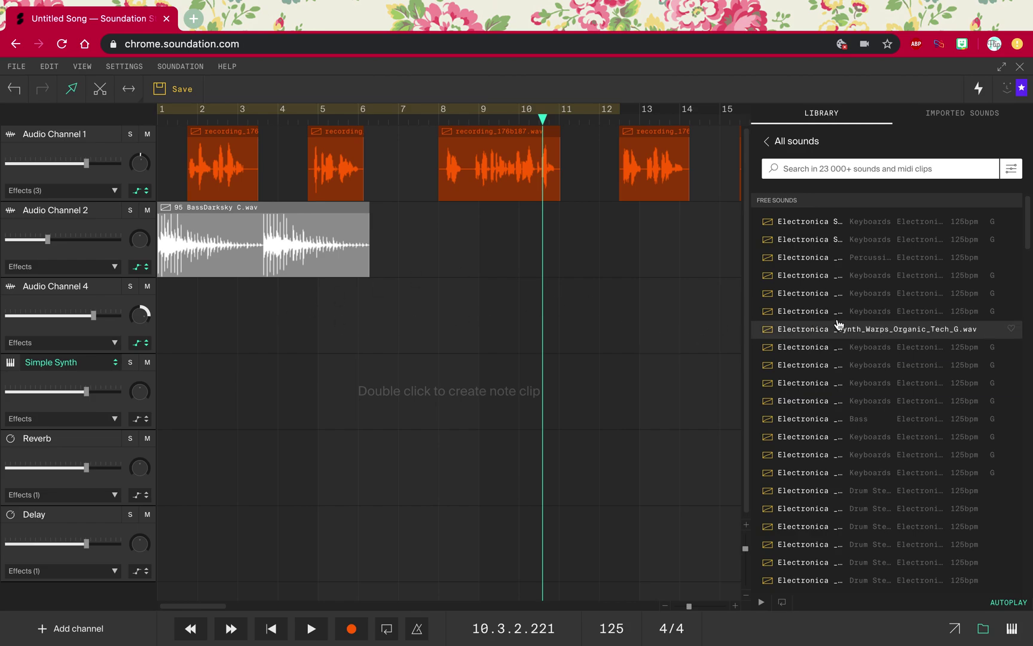
click(292, 232)
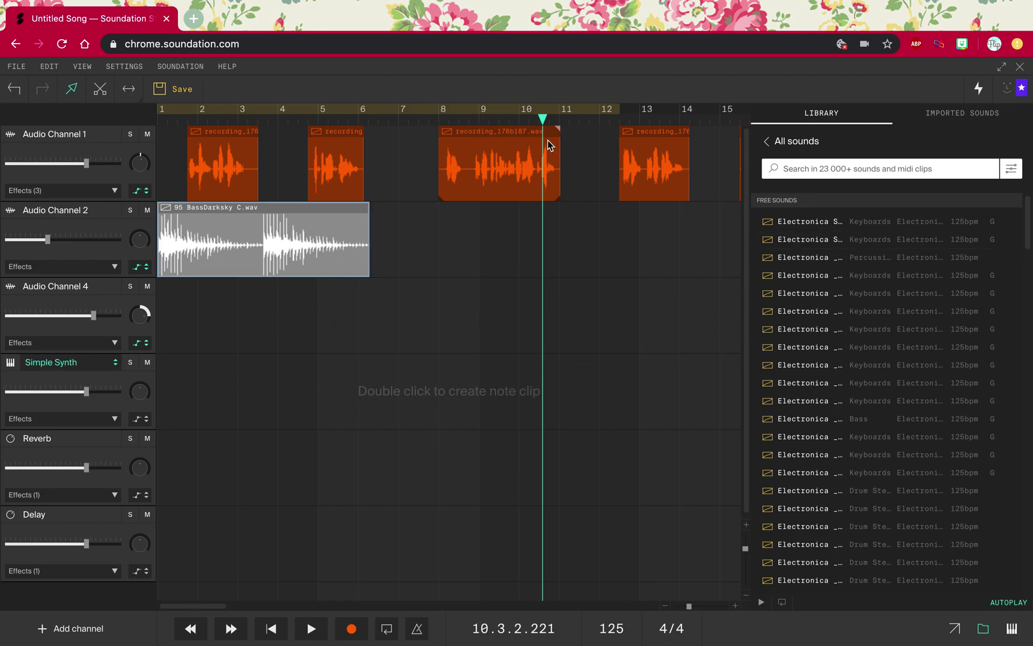
drag(541, 124, 218, 159)
Restore the deleted synth pad track and show Audio Channel 3's pan automation again.
click(14, 90)
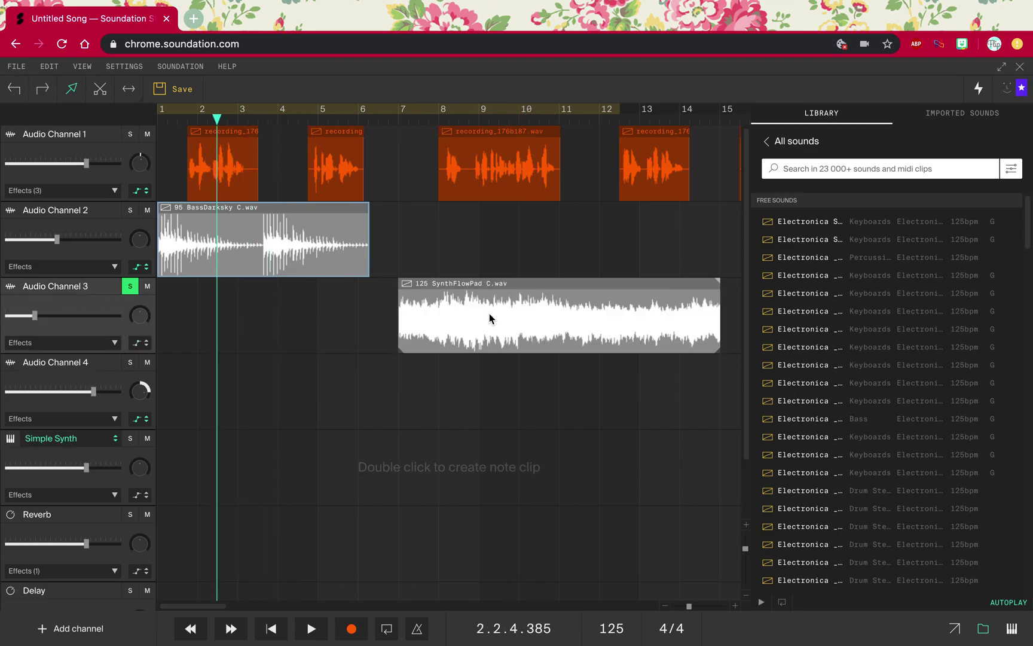
click(146, 343)
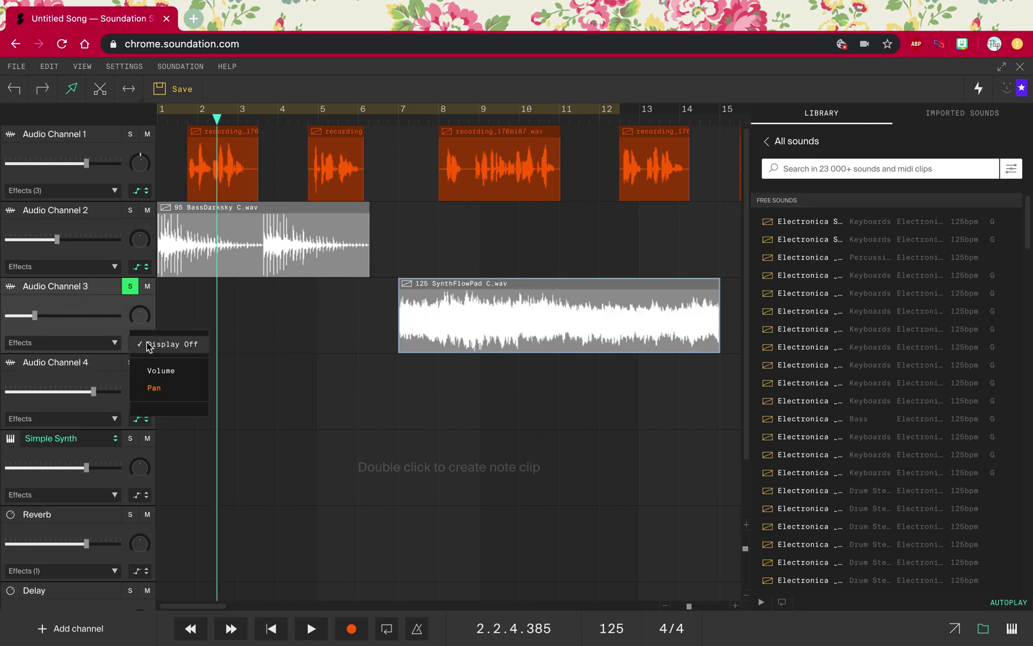
click(160, 389)
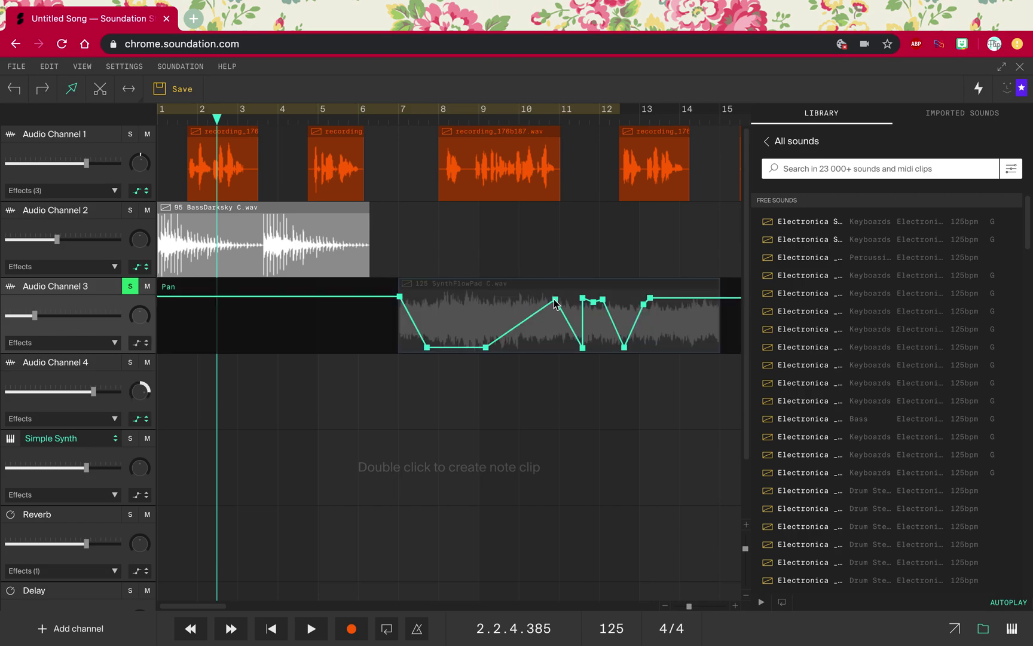
Reshape the pan envelope to dip after bar 7, rise by bar 10, dip near bar 12.5, then play from bar 7.
mouse_move(554, 299)
mouse_down()
mouse_move(509, 297)
mouse_move(537, 297)
mouse_up()
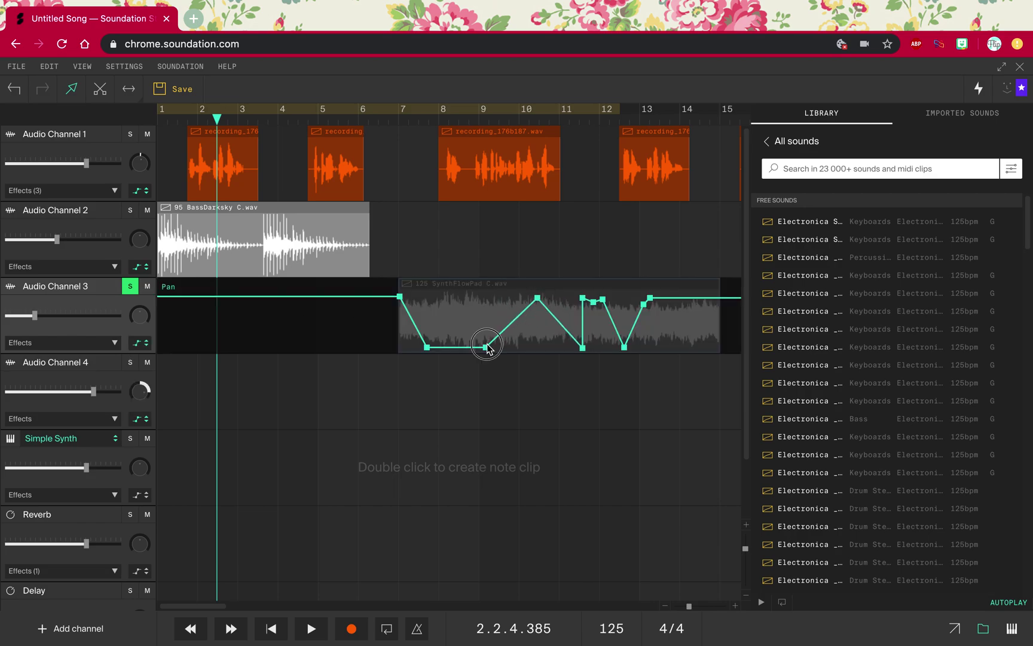
drag(487, 348, 538, 302)
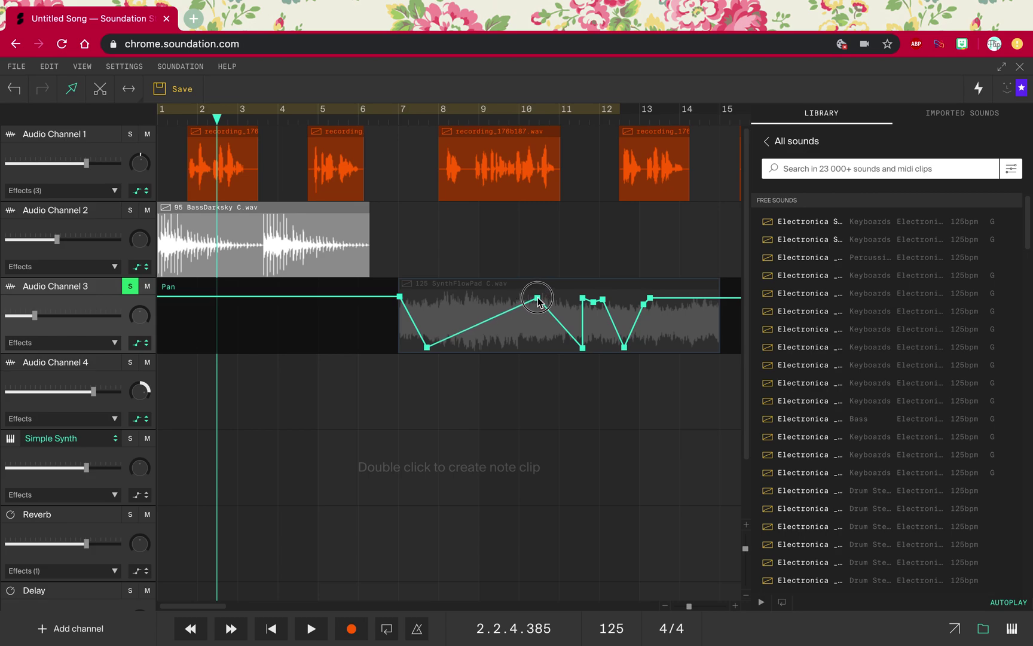
drag(584, 350, 628, 346)
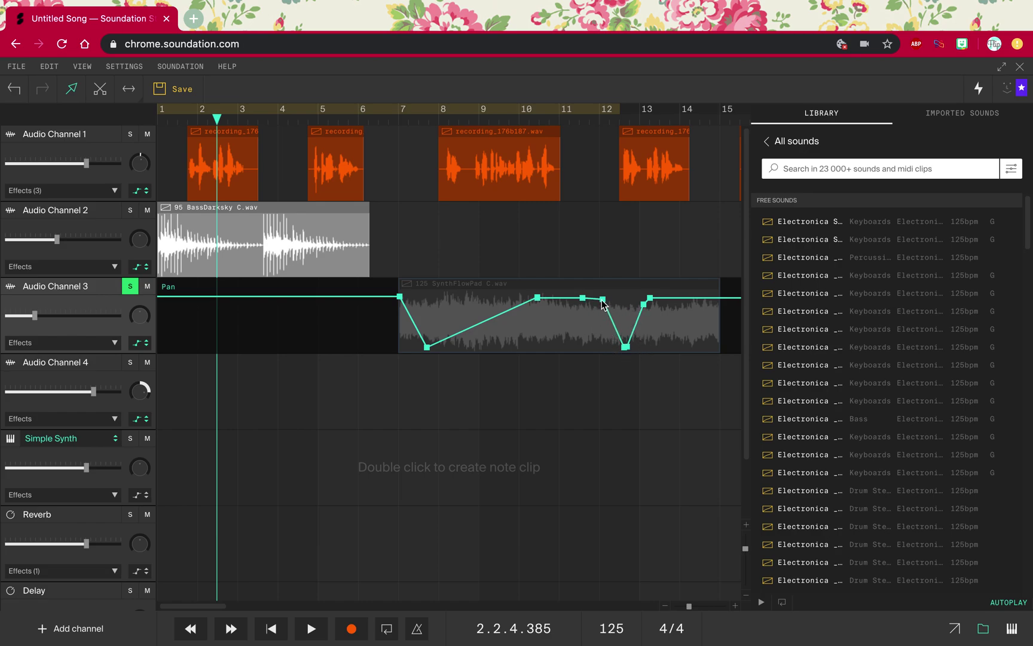
drag(602, 300, 628, 351)
drag(644, 306, 701, 301)
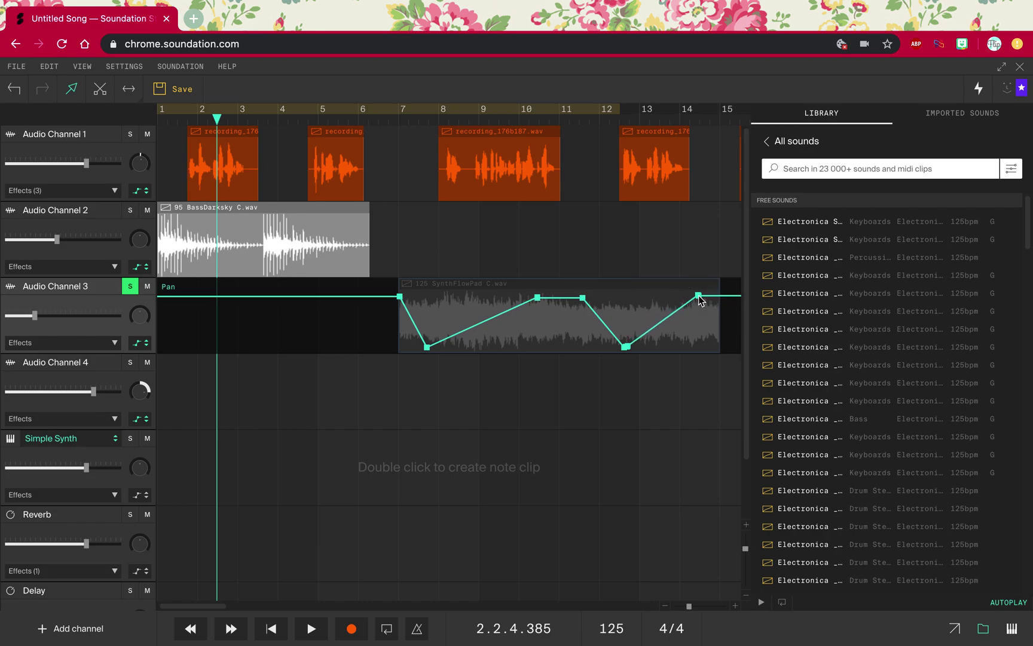
drag(217, 119, 409, 132)
key(space)
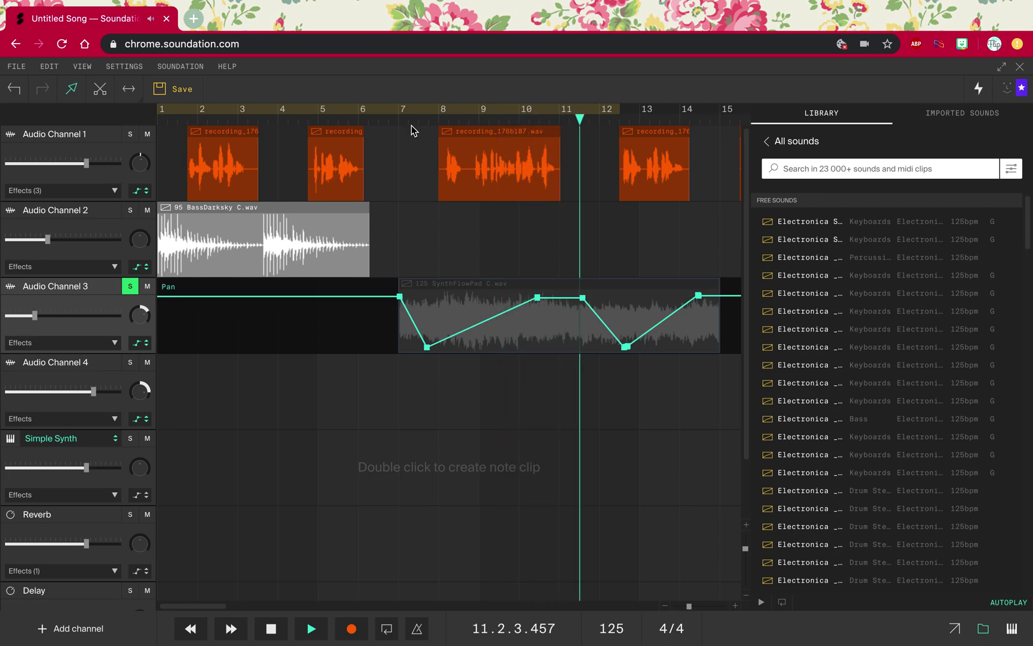
Stop playback, unsolo Audio Channel 3 and return the playhead to bar 1.
key(space)
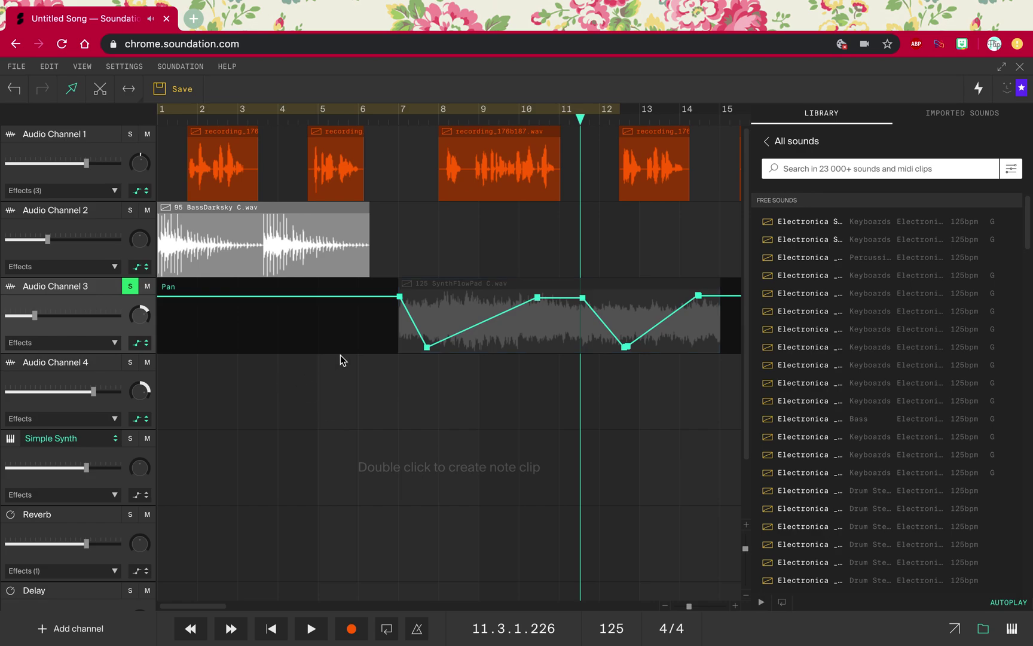
scroll(516, 443, right, 5)
scroll(517, 443, left, 3)
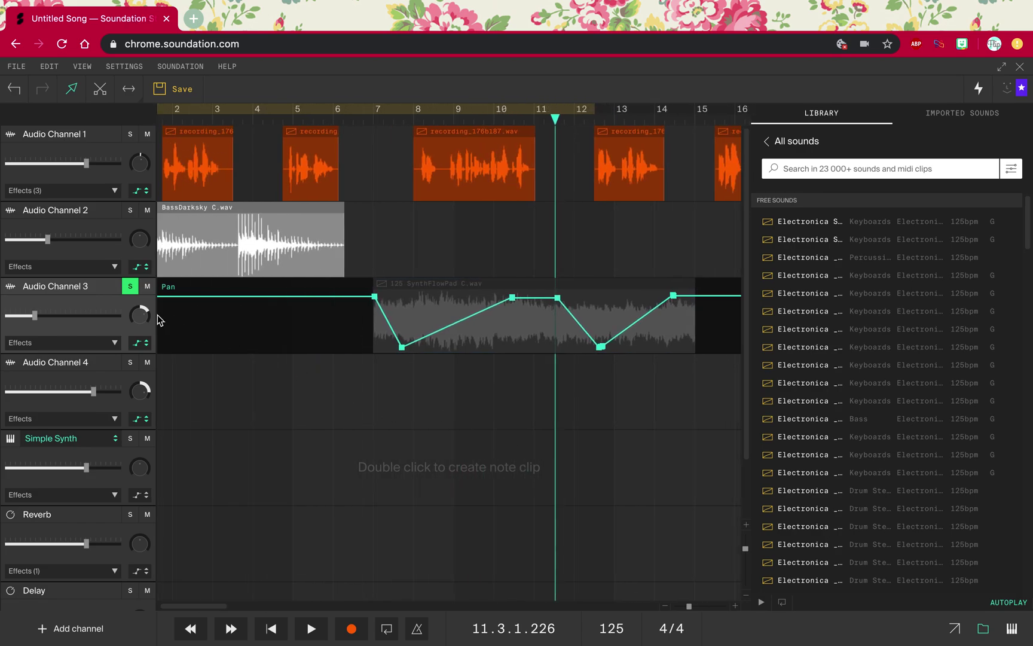
click(130, 286)
scroll(227, 439, left, 1)
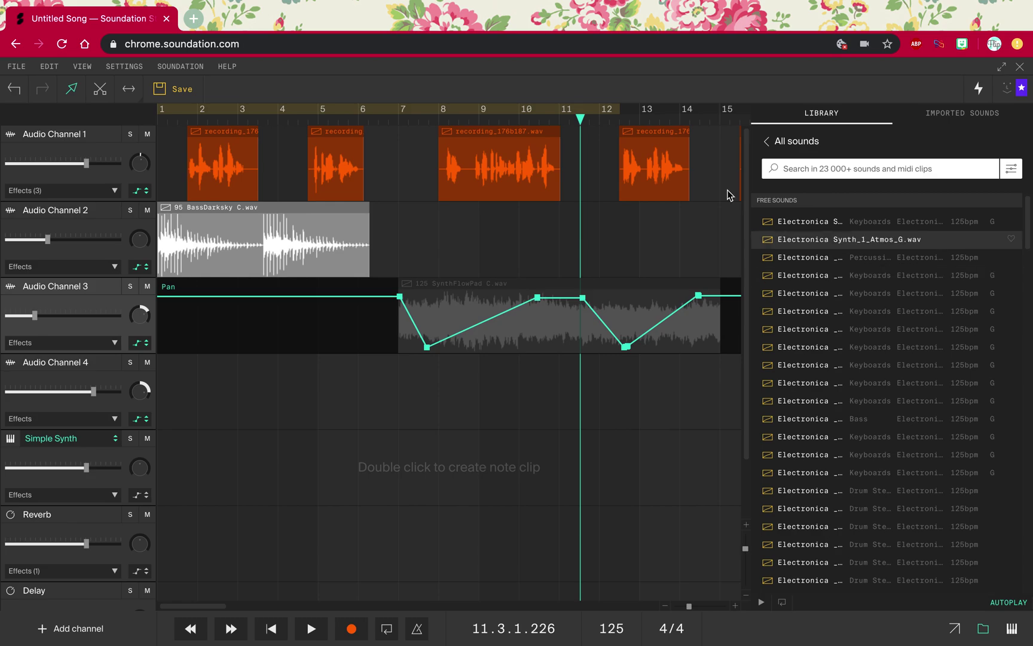
drag(586, 123, 139, 185)
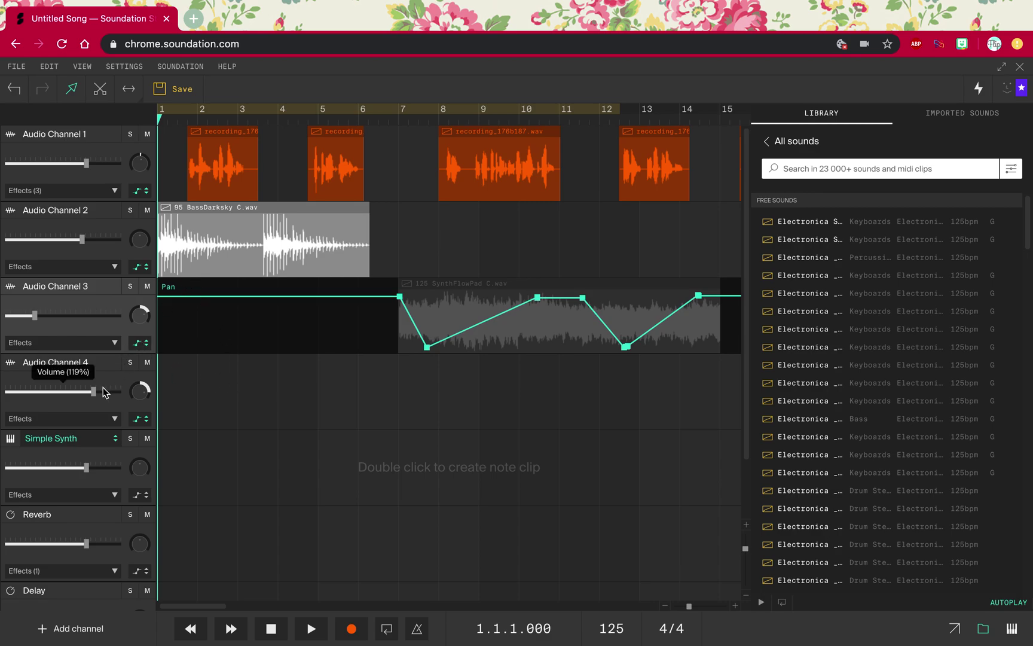
Add a Wubfilter effect to Audio Channel 3's effects chain and move its window aside.
click(114, 346)
click(62, 358)
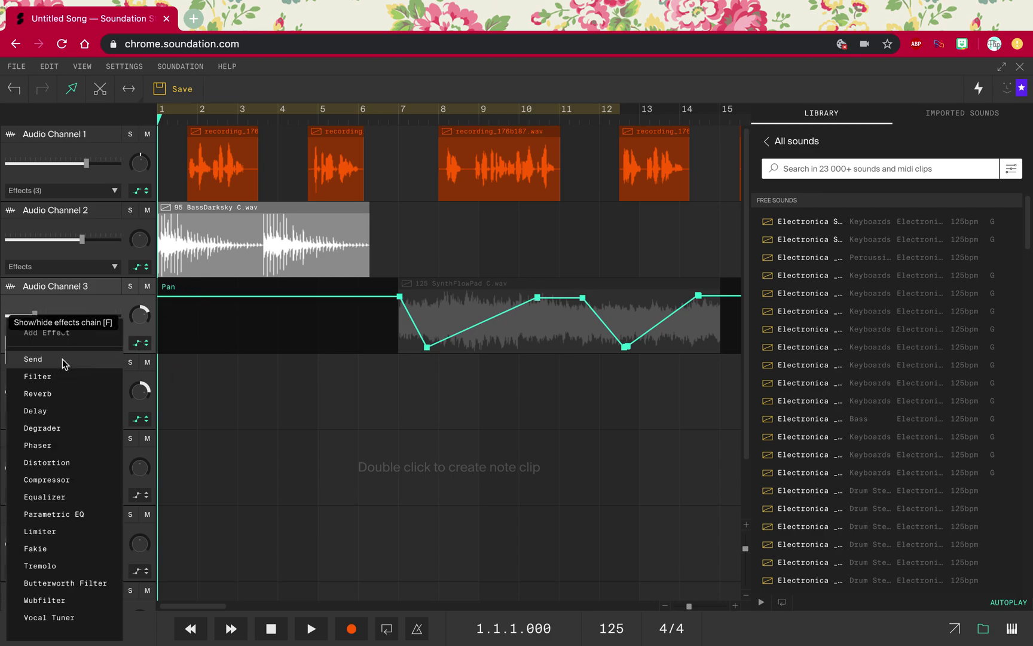
click(56, 600)
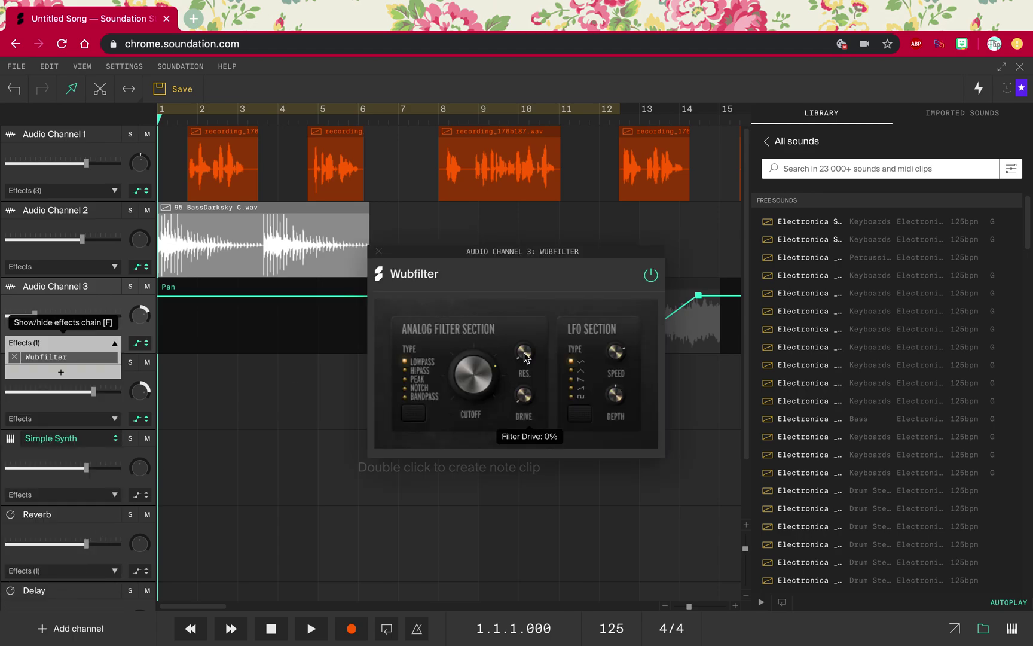
drag(496, 252, 452, 393)
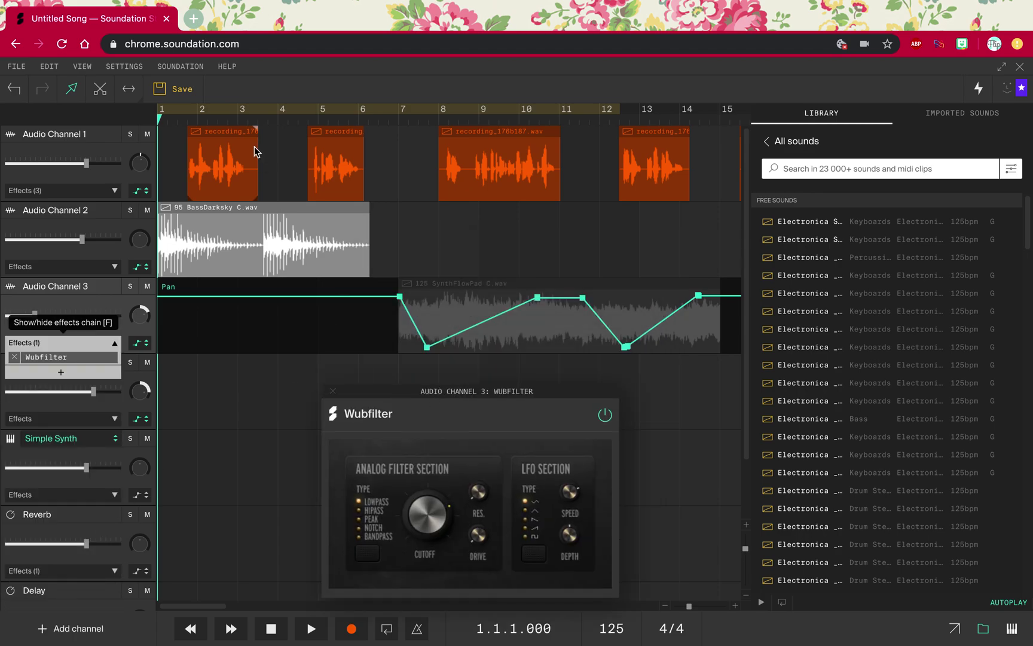
Play the song and adjust the Wubfilter cutoff to about 8592 Hz.
key(space)
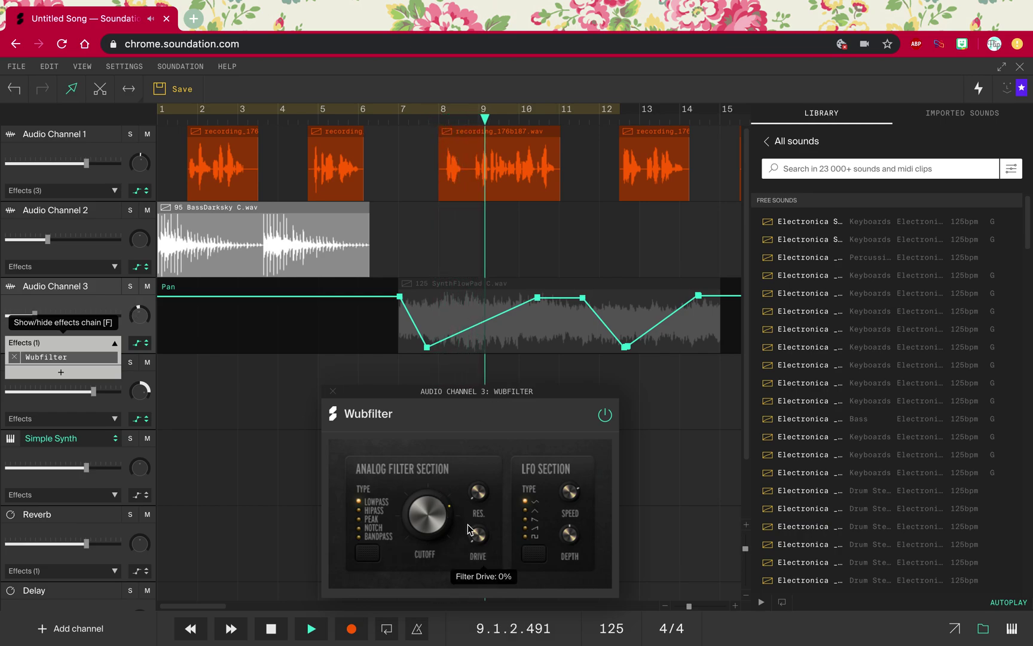
drag(418, 514, 439, 399)
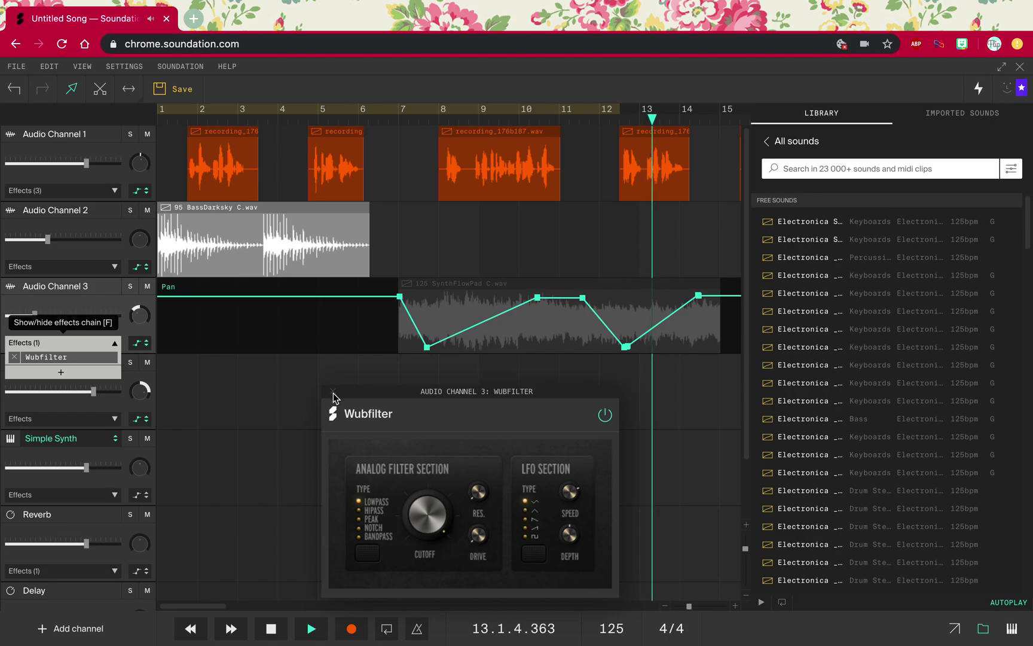
key(space)
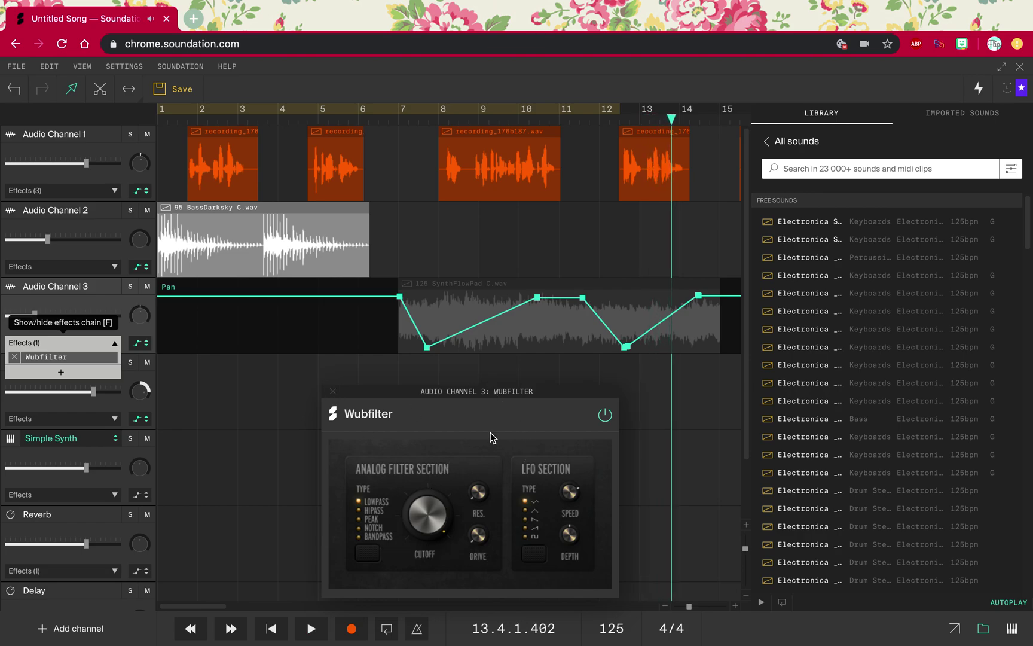
Remove the Wubfilter from Audio Channel 3 and add a Degrader effect instead.
click(333, 393)
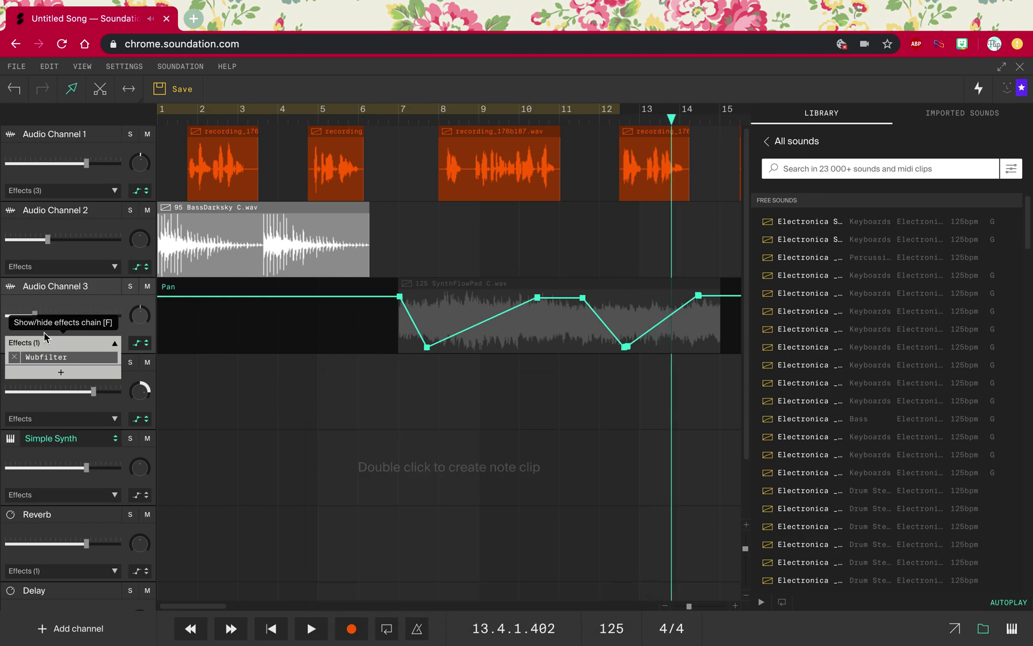
click(14, 358)
click(61, 358)
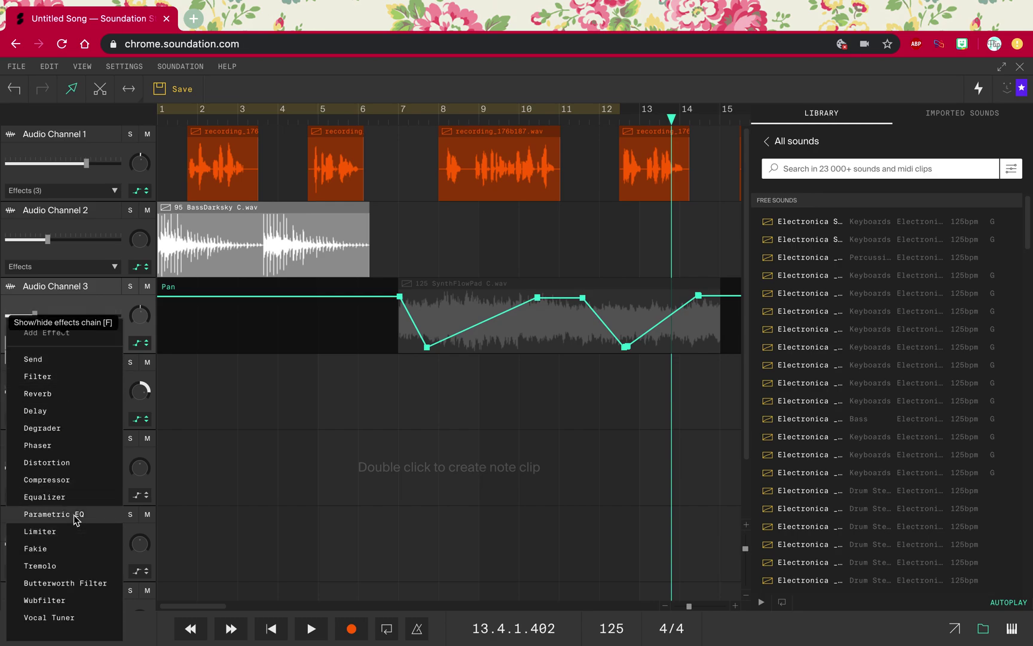
click(78, 434)
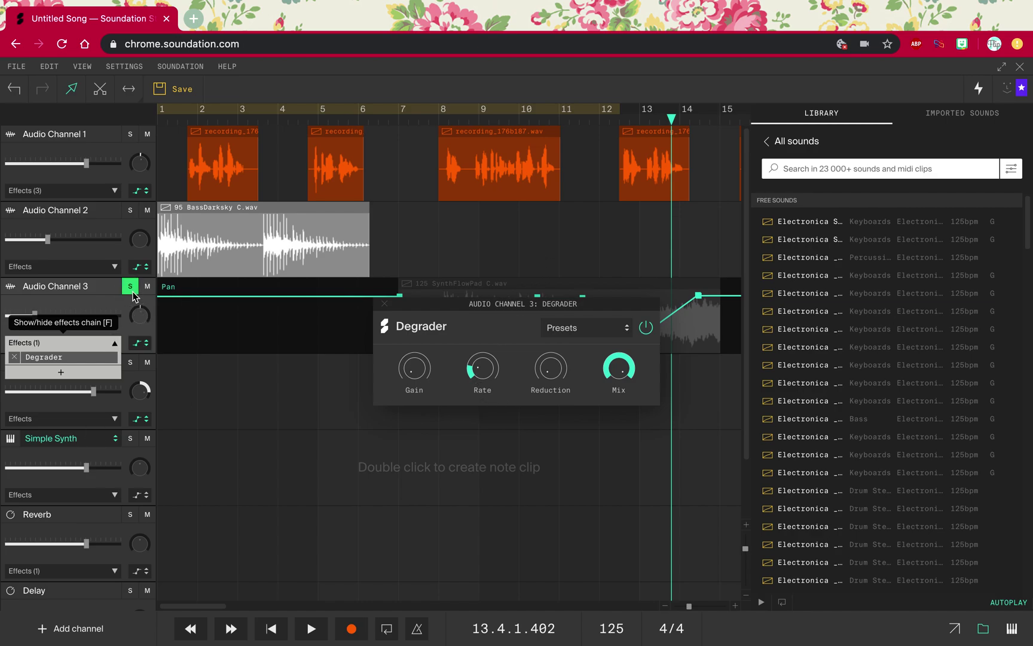
Play from around bar 7, raise the Degrader Rate, set Gain to 26%, and close the panel.
drag(671, 119, 443, 126)
key(space)
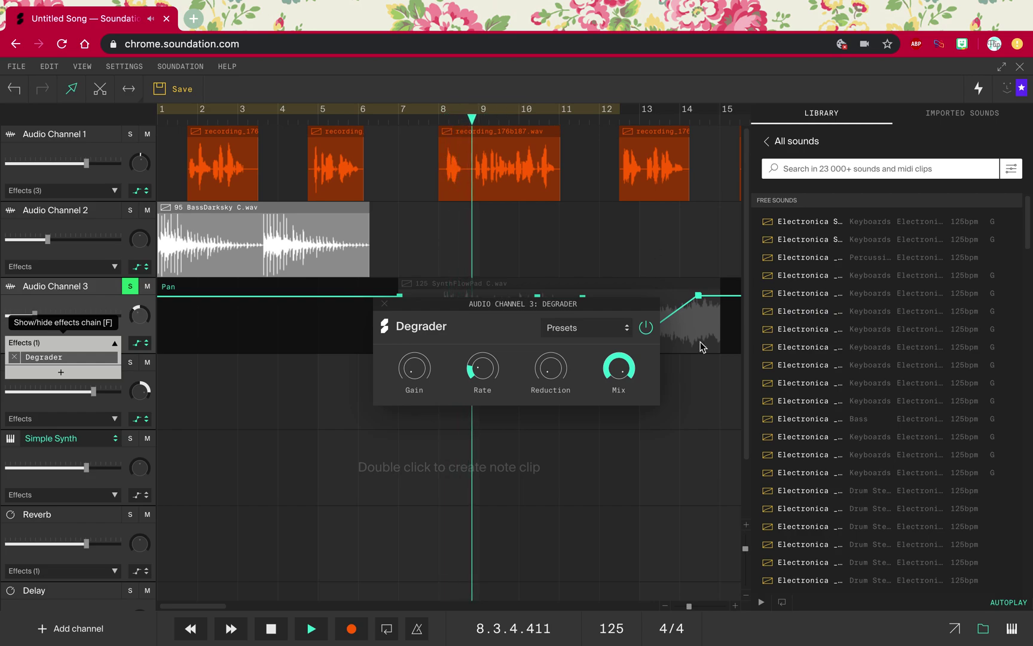
drag(496, 369, 503, 341)
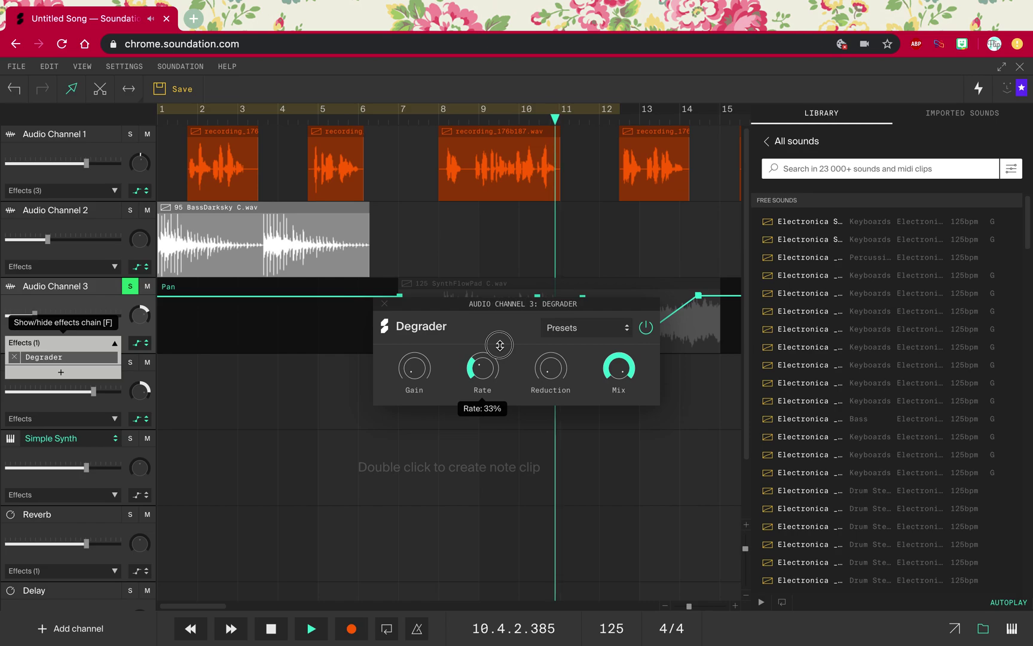
drag(414, 359, 448, 294)
click(385, 304)
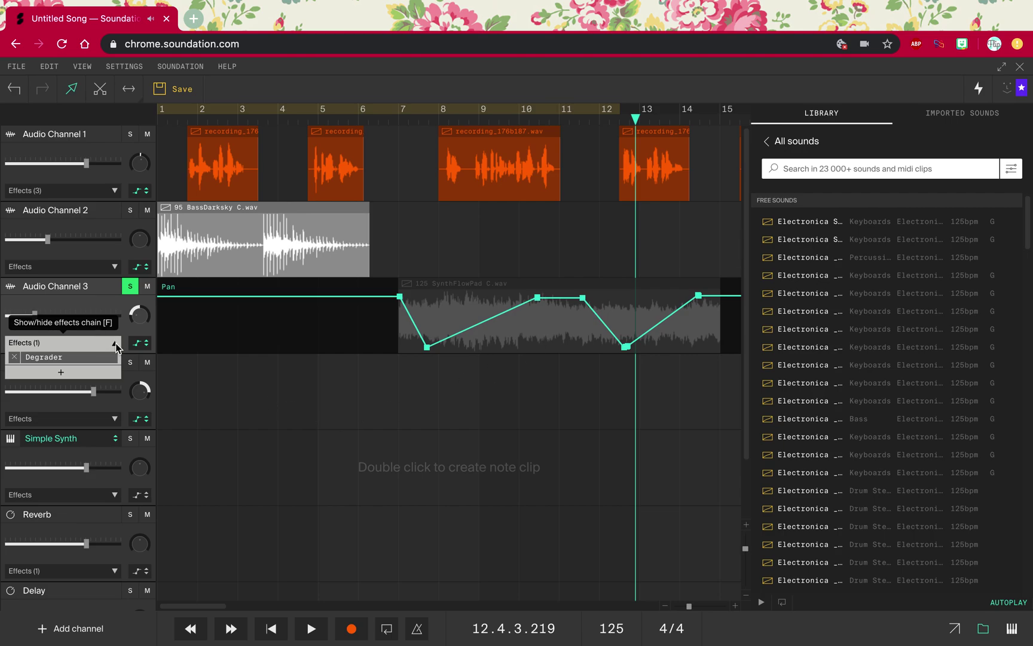
Collapse Audio Channel 3's effects chain, expand it once more, and collapse it again to Effects (1).
click(116, 344)
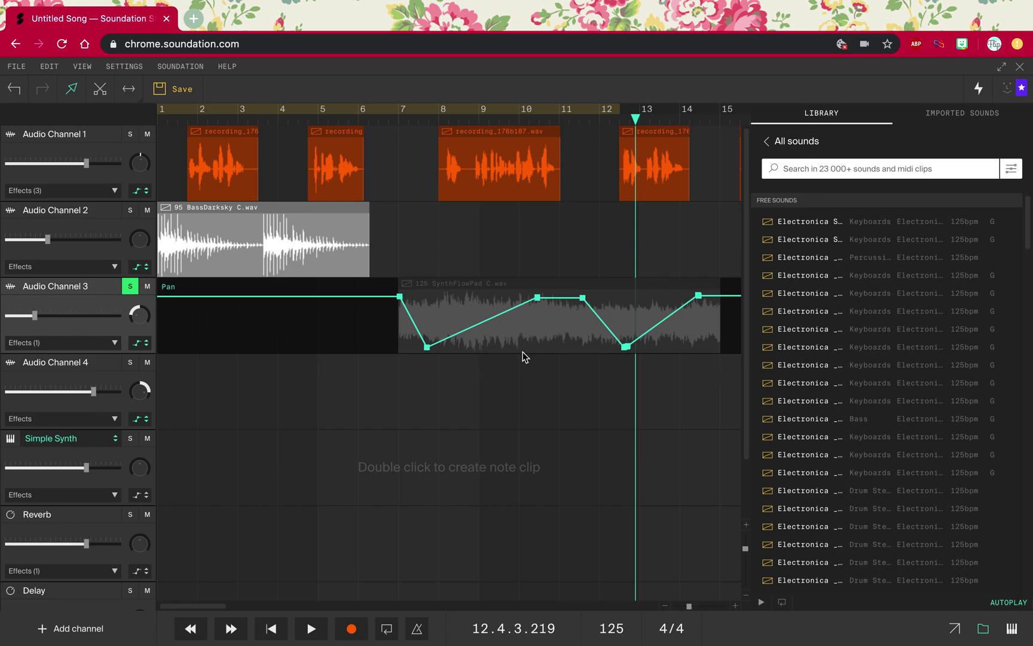
click(82, 343)
click(116, 343)
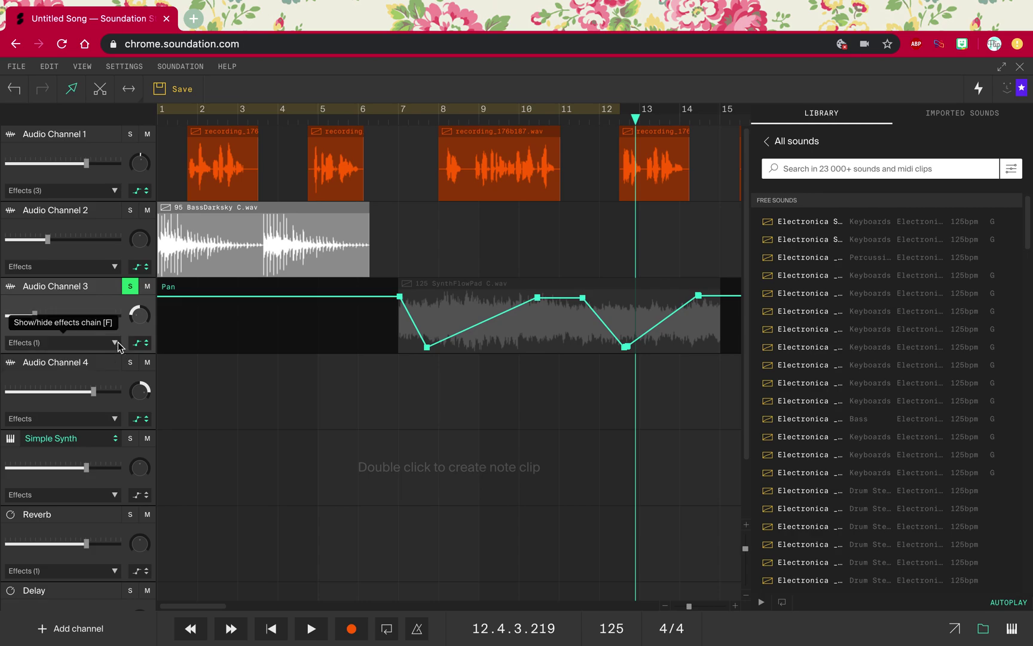